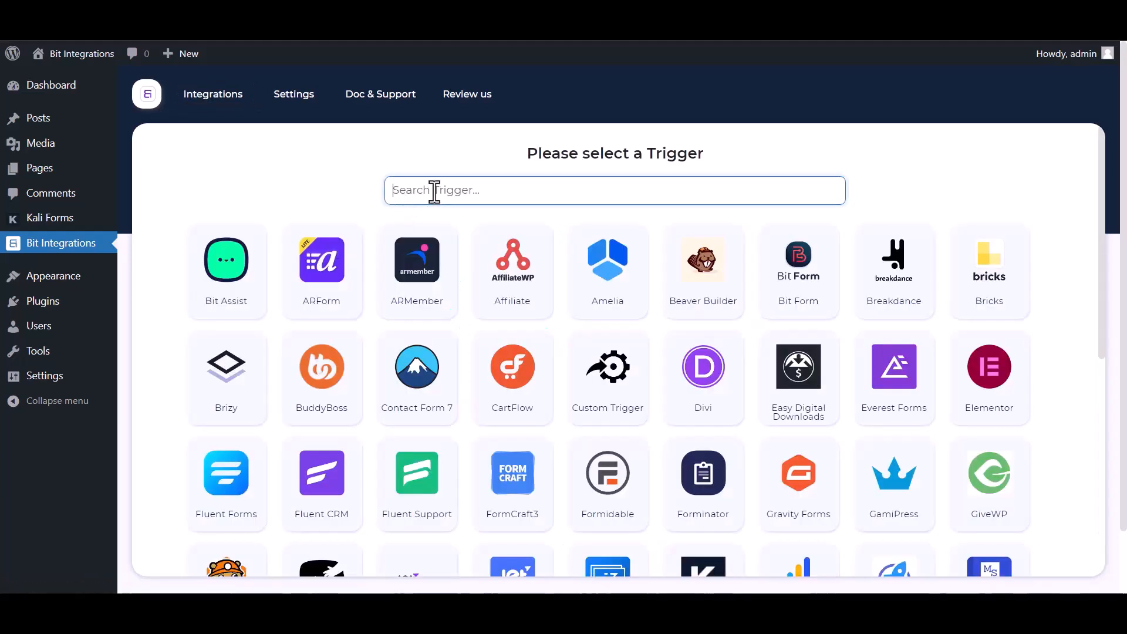
- Pick Kali Forms as the trigger, copy its webhook URL and start fetching data
type("ka")
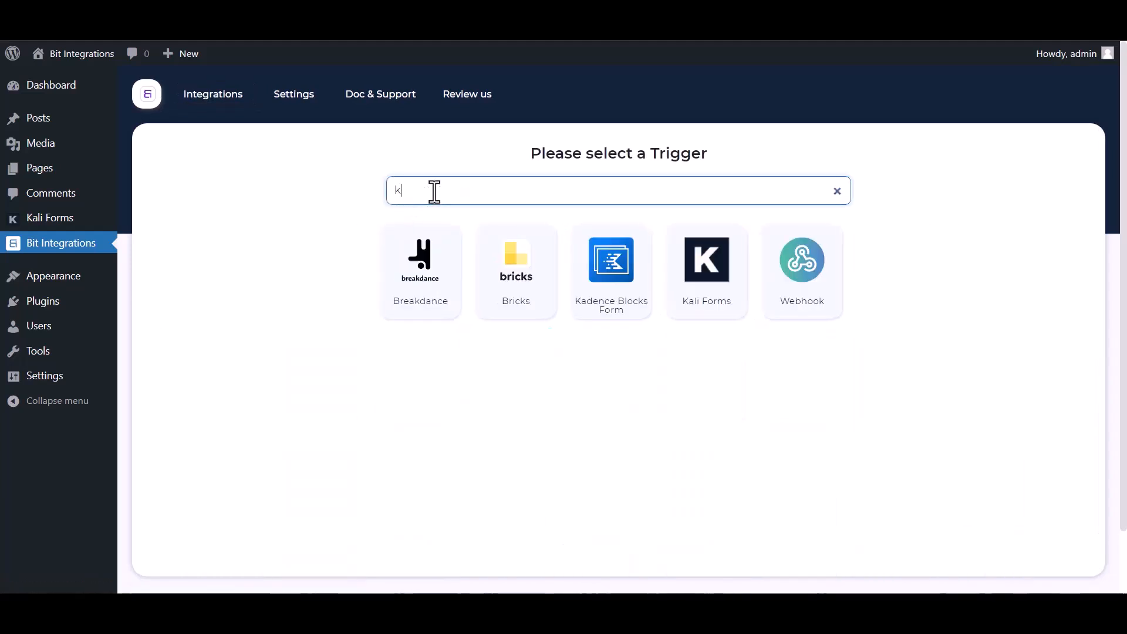
left_click(662, 291)
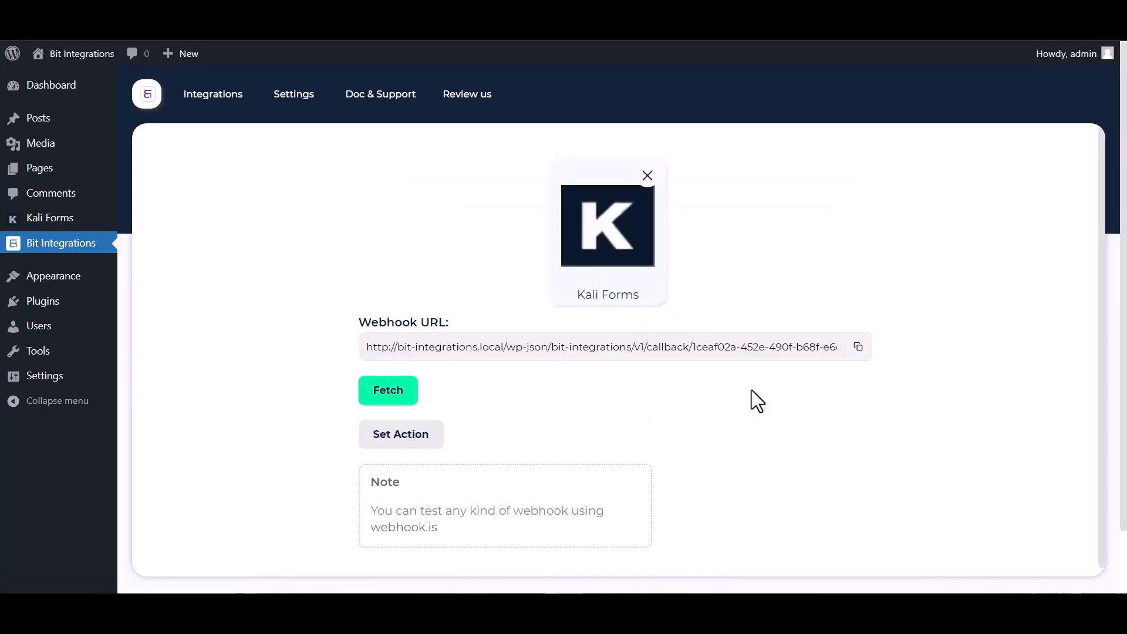
left_click(859, 351)
left_click(380, 395)
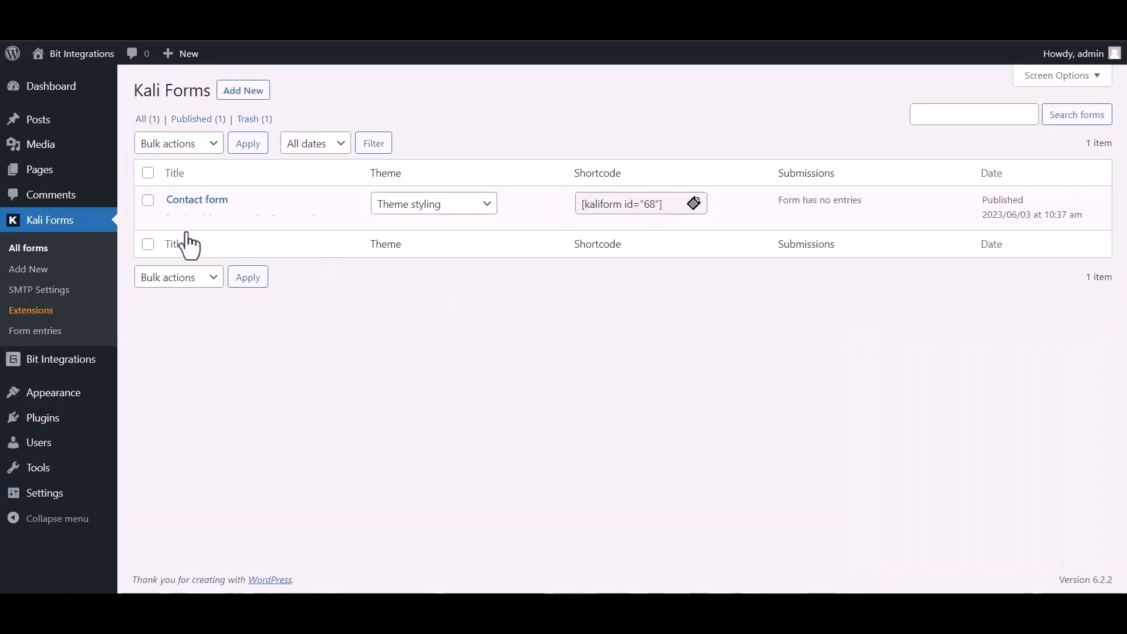
- In the Contact form's Web Hooks settings, create a webhook named 'Bit Integrations'
left_click(174, 219)
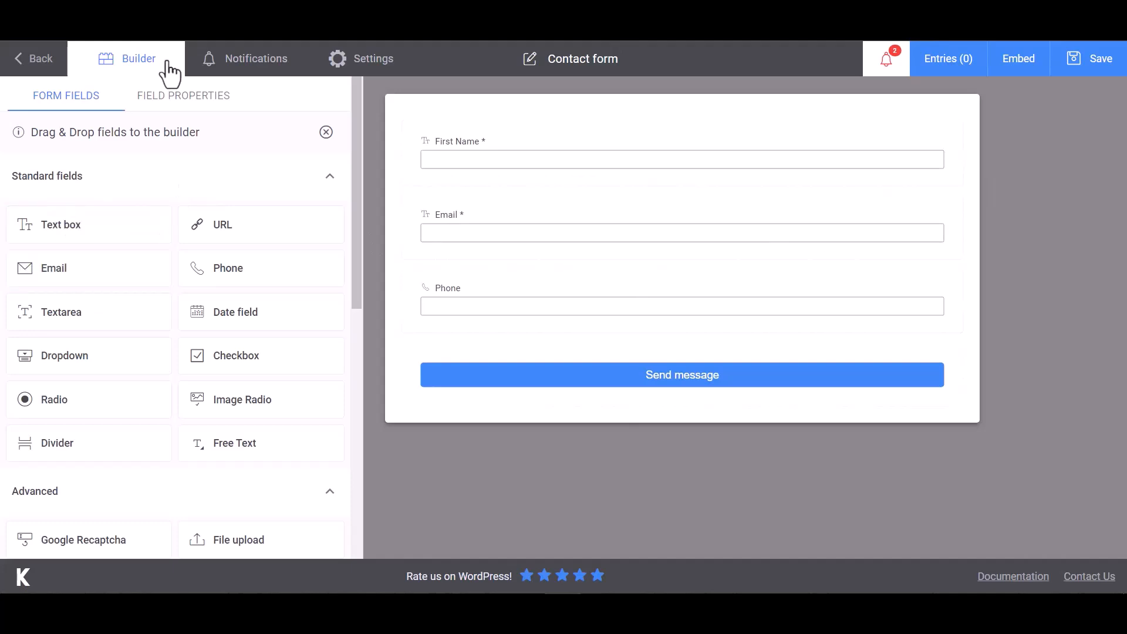
left_click(376, 67)
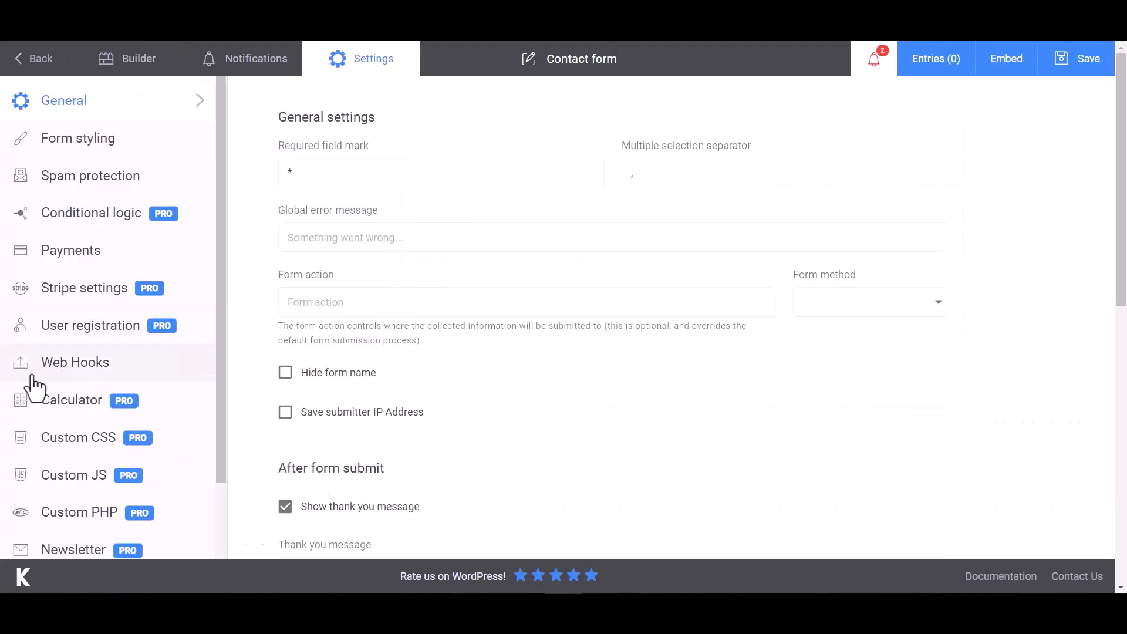
left_click(52, 373)
left_click(355, 175)
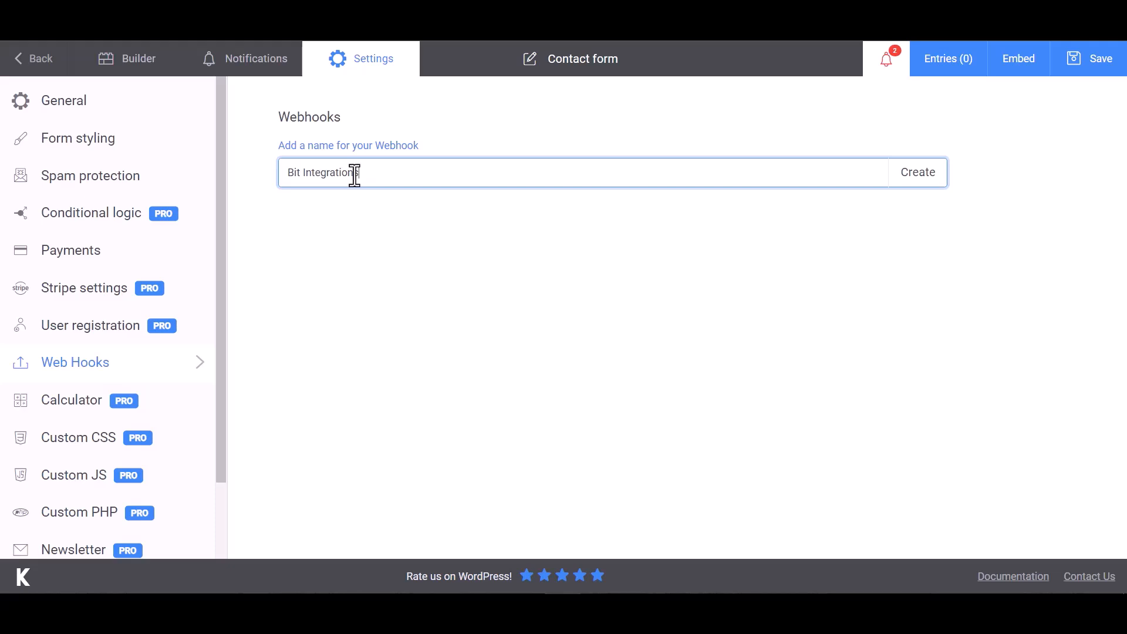
left_click(919, 176)
left_click(351, 227)
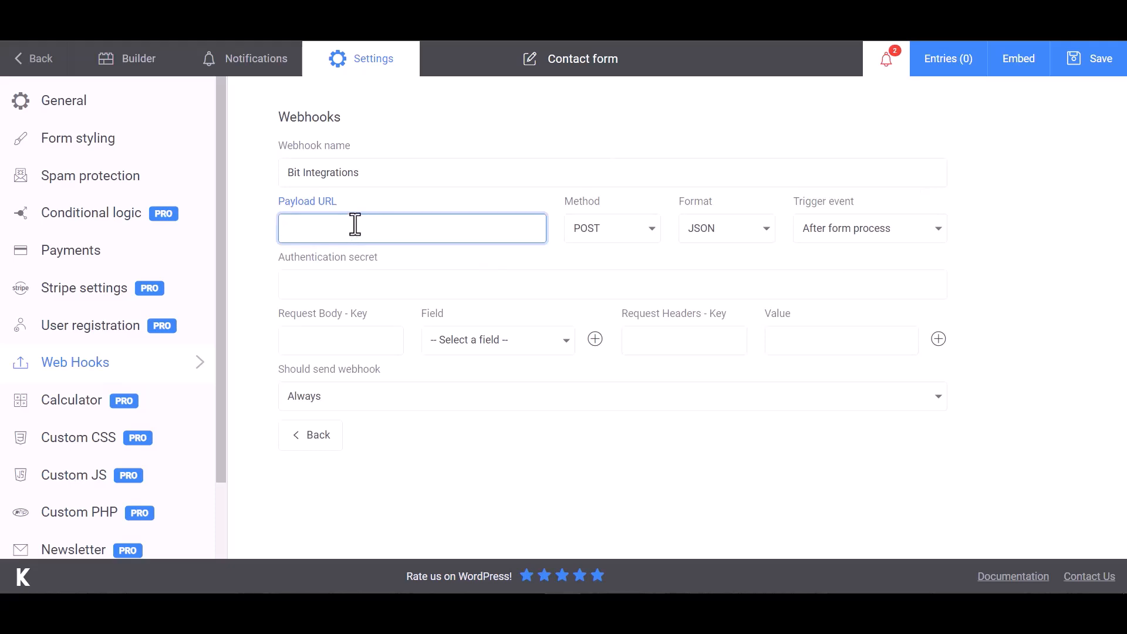
- Paste the callback URL as Payload URL and map body key Name to First Name
key("ctrl+v")
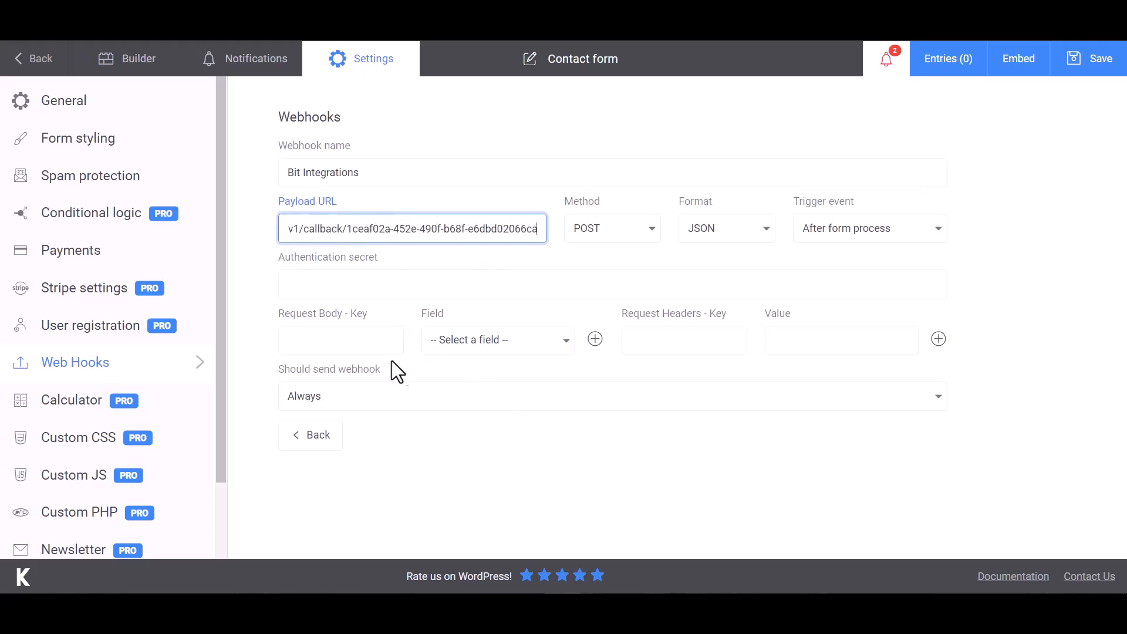
left_click(352, 338)
left_click(467, 345)
left_click(476, 367)
left_click(370, 341)
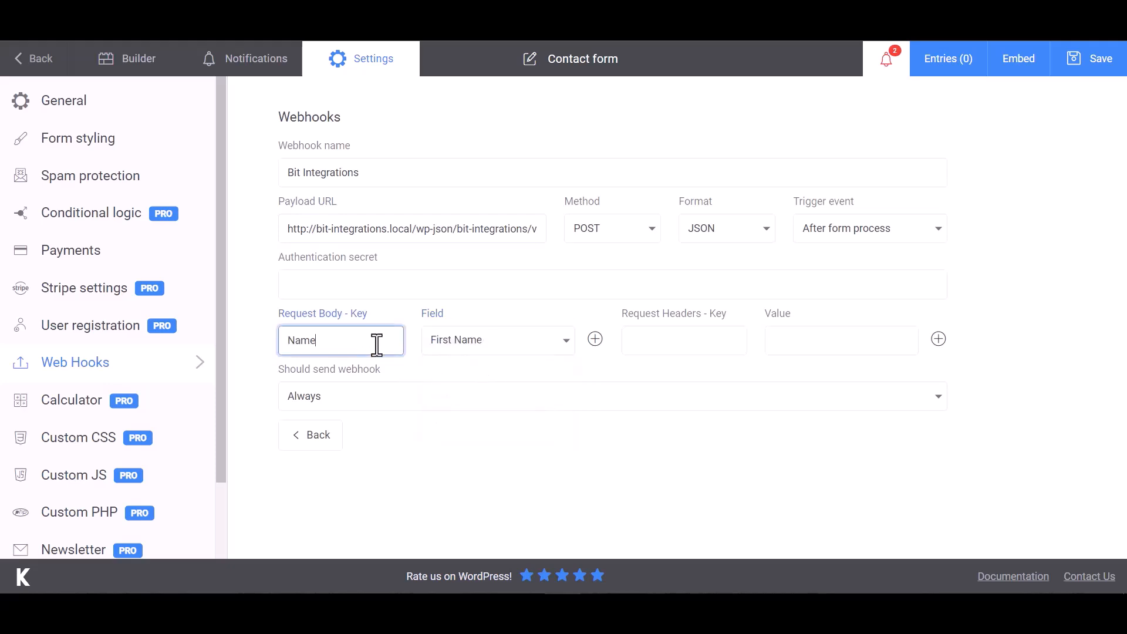
- Add body keys Email and Phone mapped to the form's Email and Phone fields
left_click(595, 339)
left_click(495, 381)
left_click(481, 445)
left_click(379, 381)
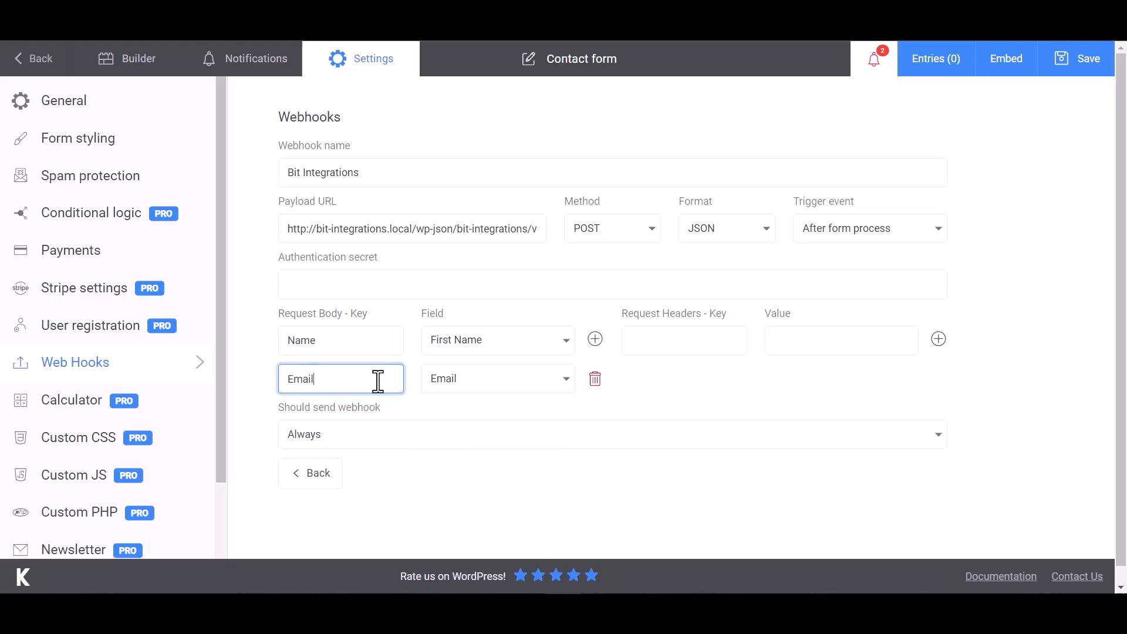
left_click(595, 339)
left_click(567, 418)
left_click(463, 498)
left_click(354, 423)
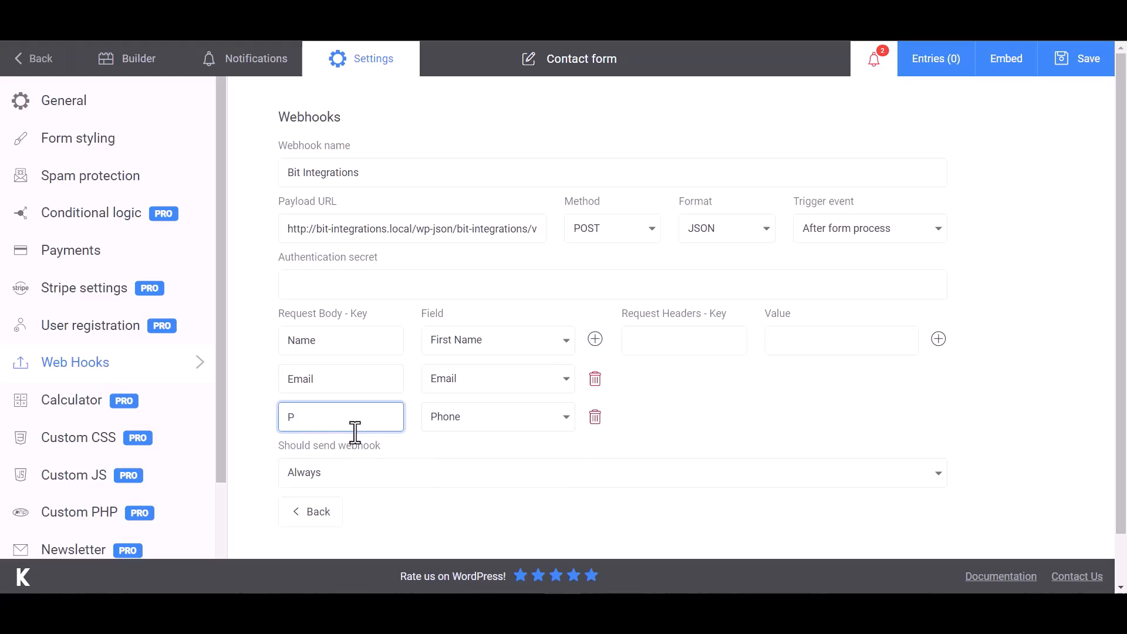
left_click(716, 312)
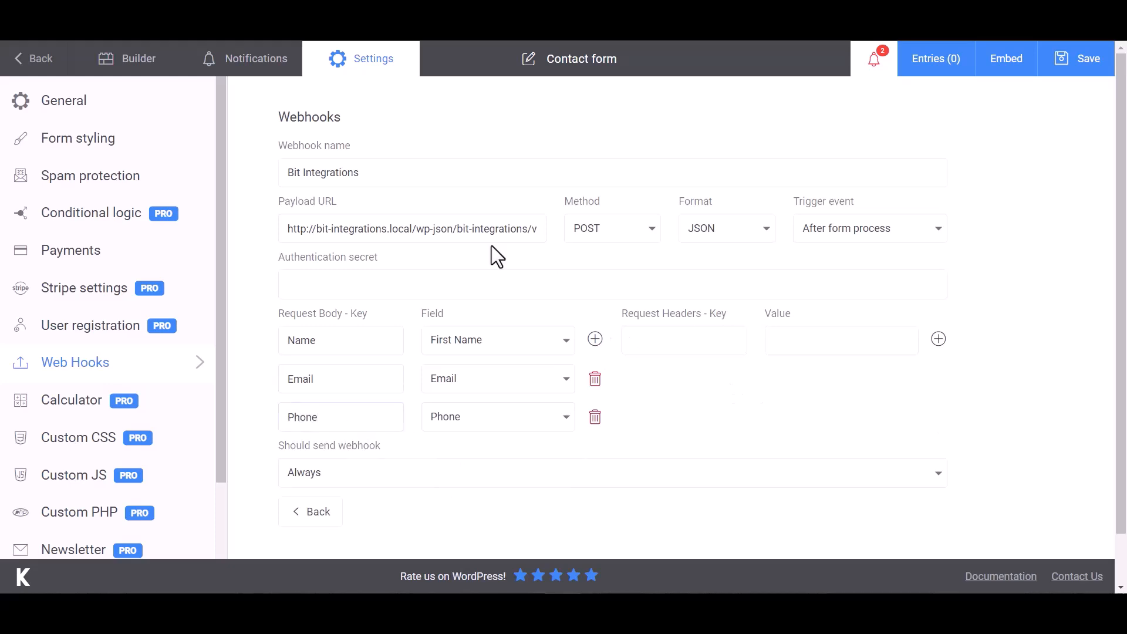
- Save the webhook settings and send a test request
scroll(705, 390, "down", 1)
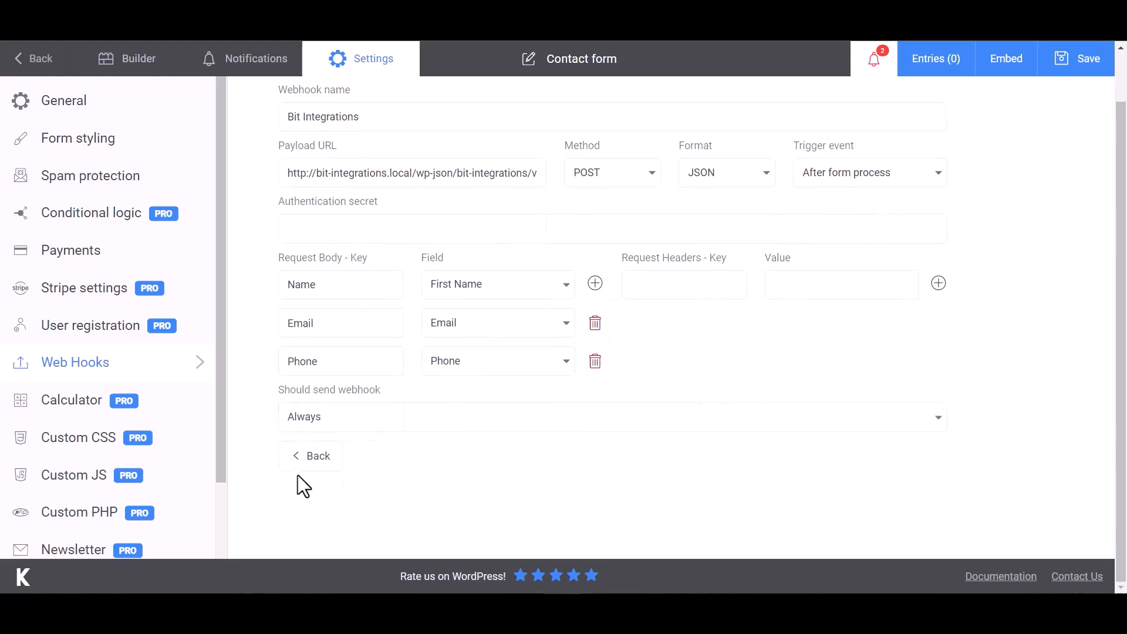
left_click(1083, 68)
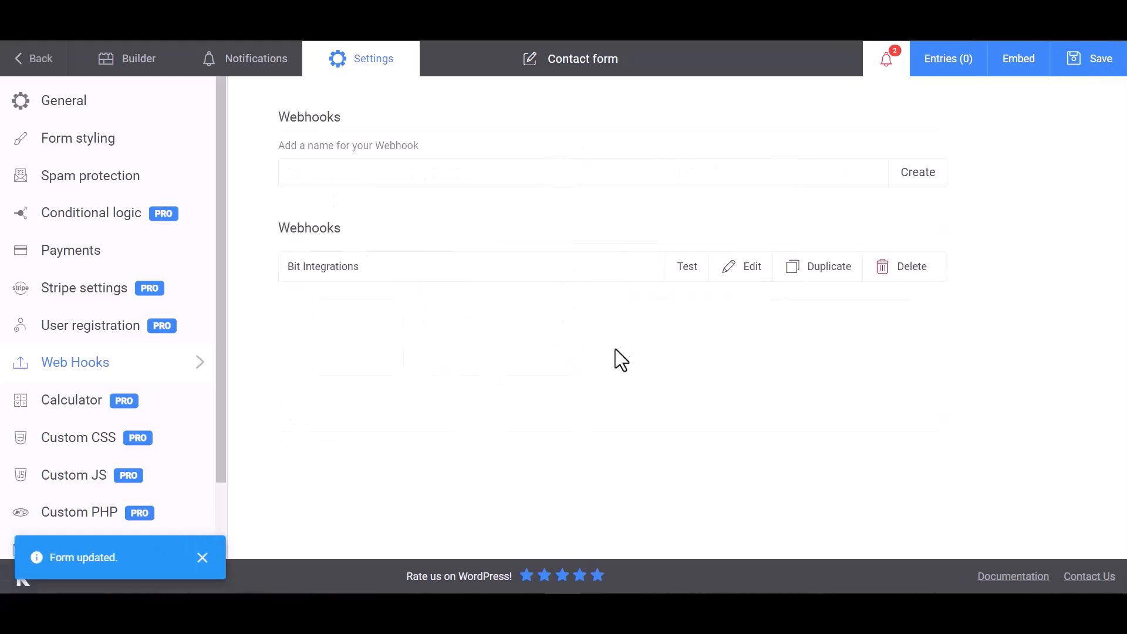
left_click(688, 267)
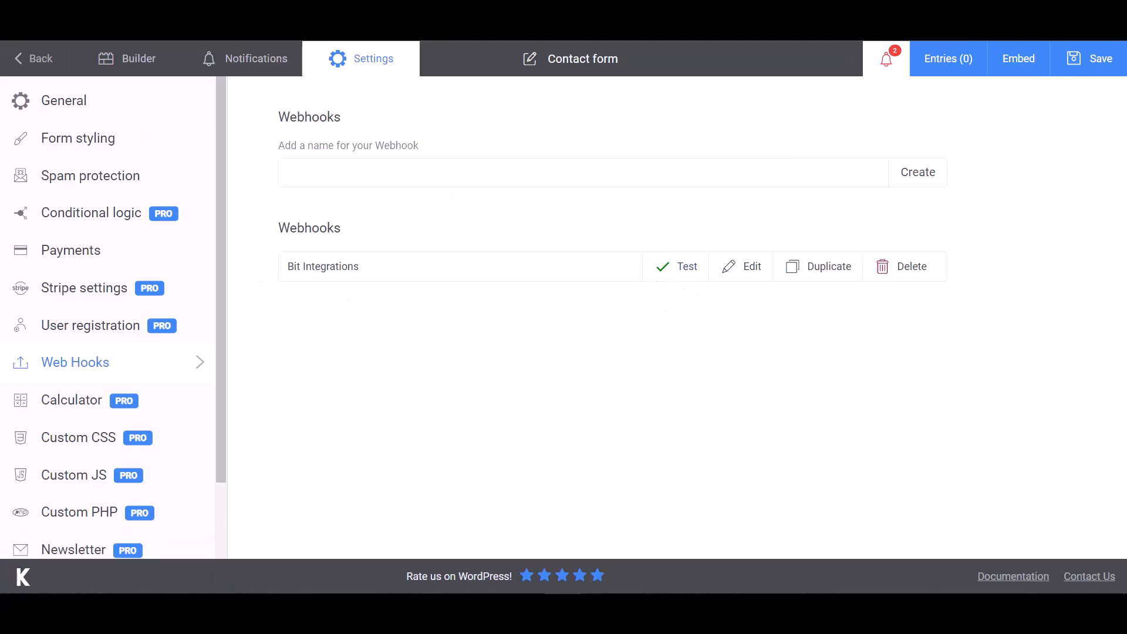
- Review the fetched Kali Forms fields and pick ConstantContact as the action
left_click(64, 20)
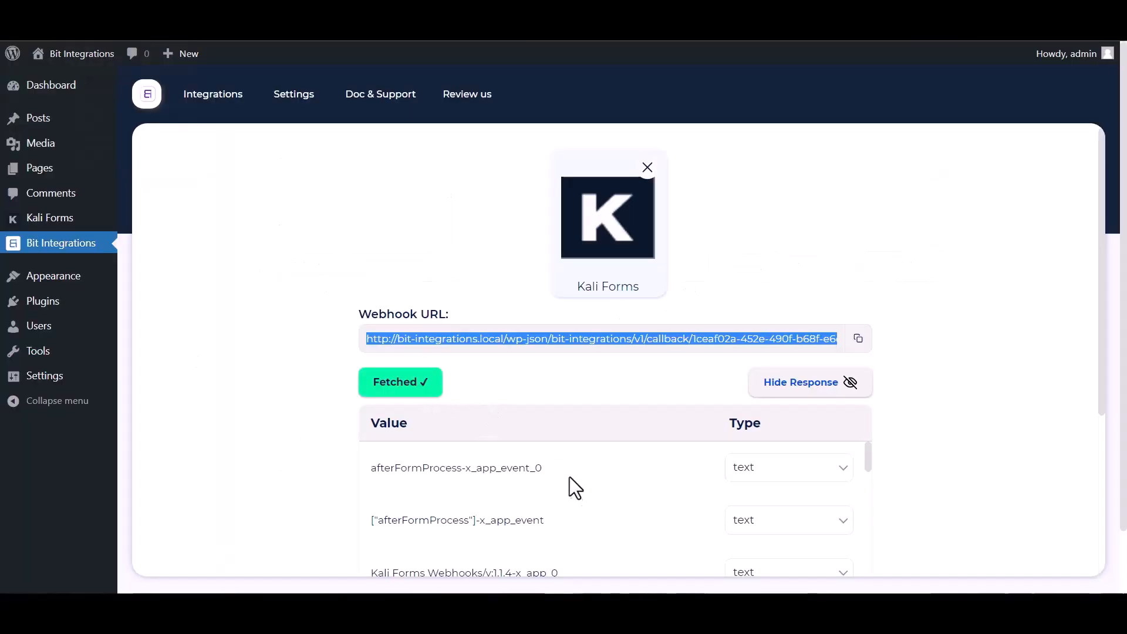
scroll(570, 477, "down", 10)
scroll(493, 529, "down", 6)
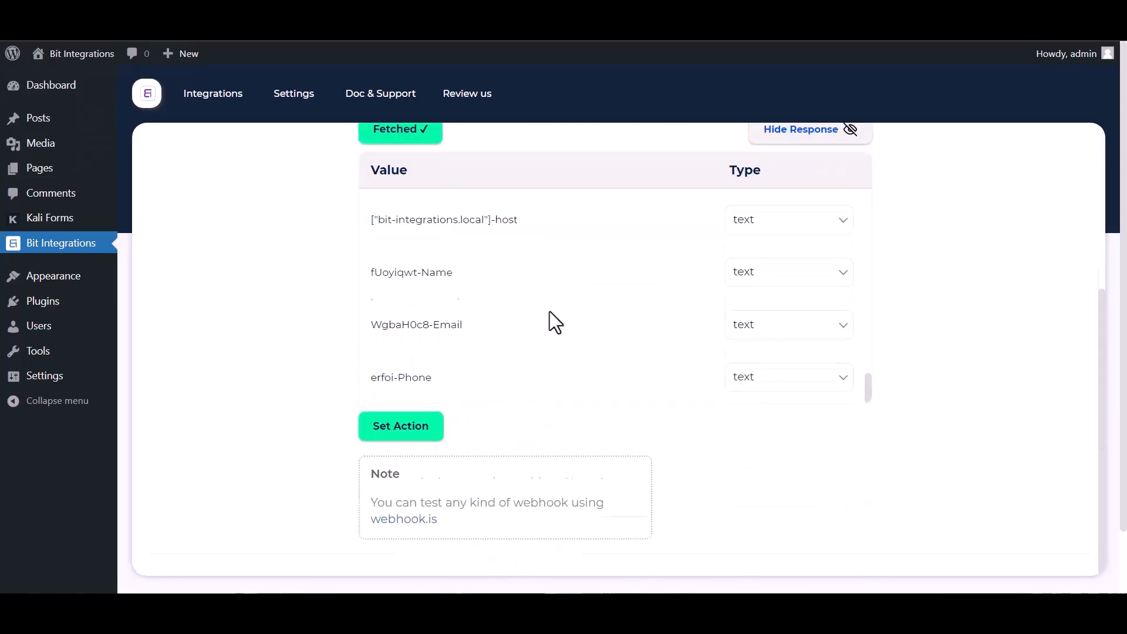
scroll(550, 317, "down", 2)
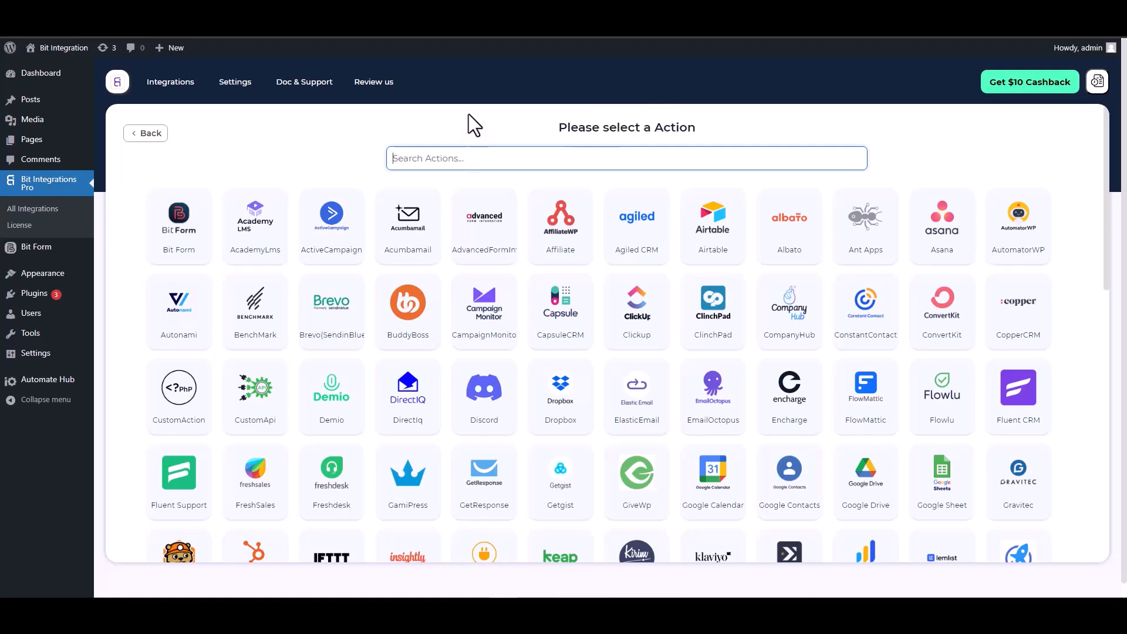
type("con")
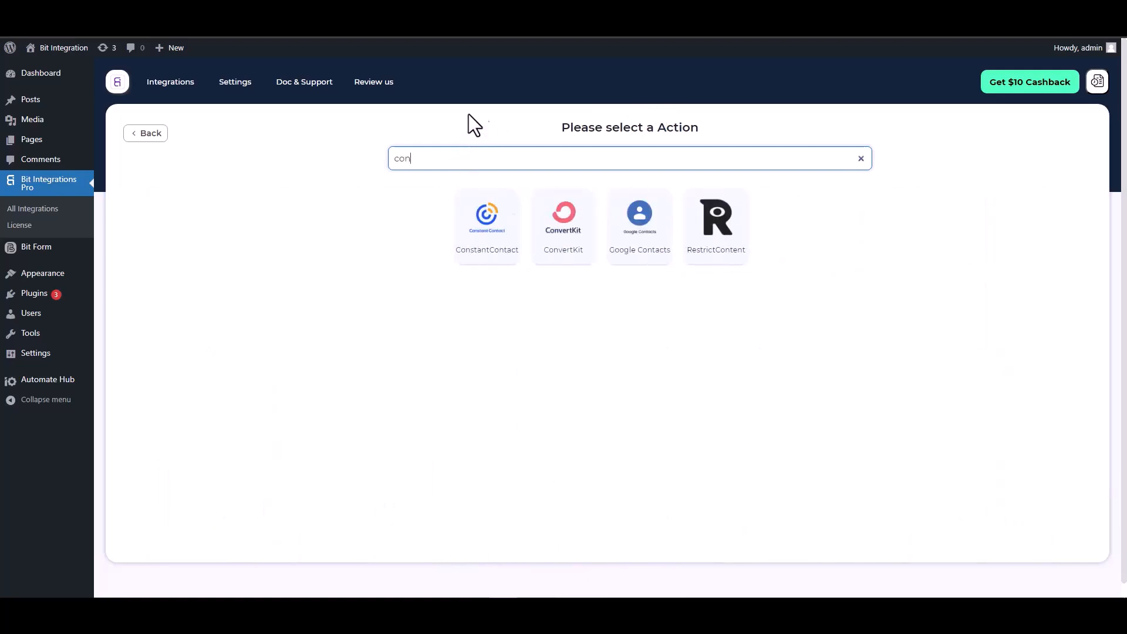
left_click(481, 249)
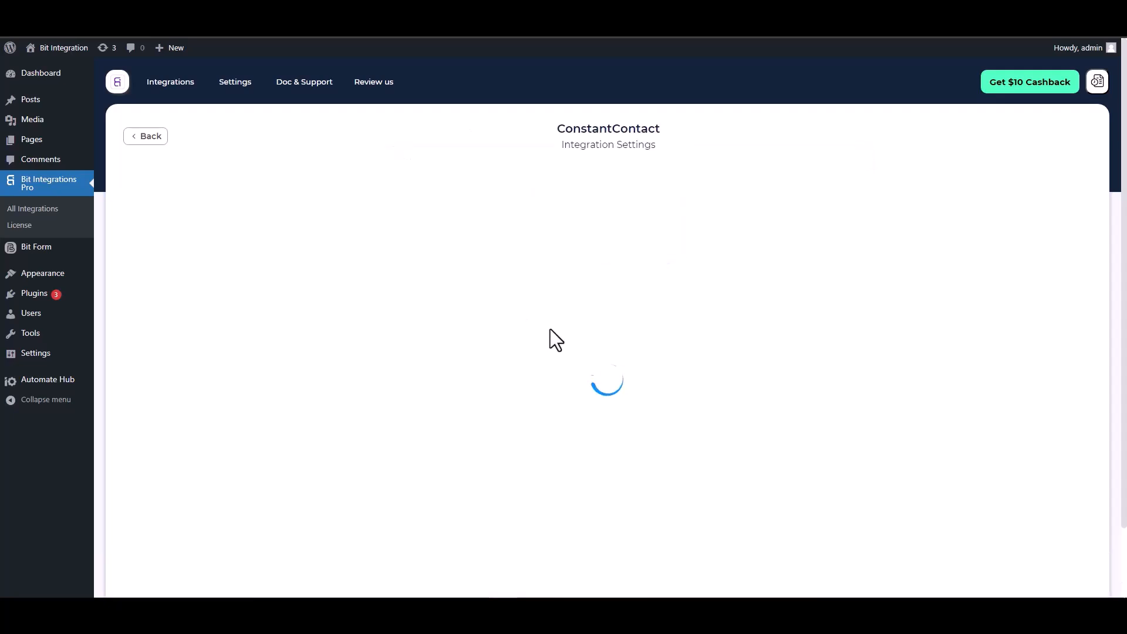
scroll(537, 269, "down", 2)
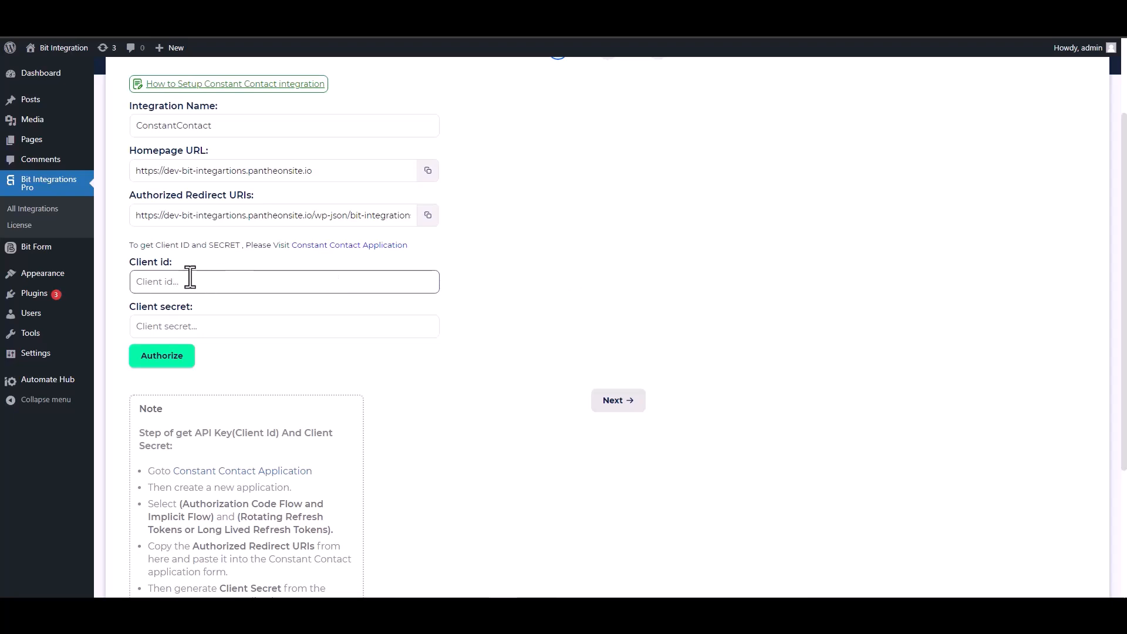
- Create a Developer Portal app 'Bit Integrations' using Long Lived Refresh Tokens and open it for editing
left_click(342, 248)
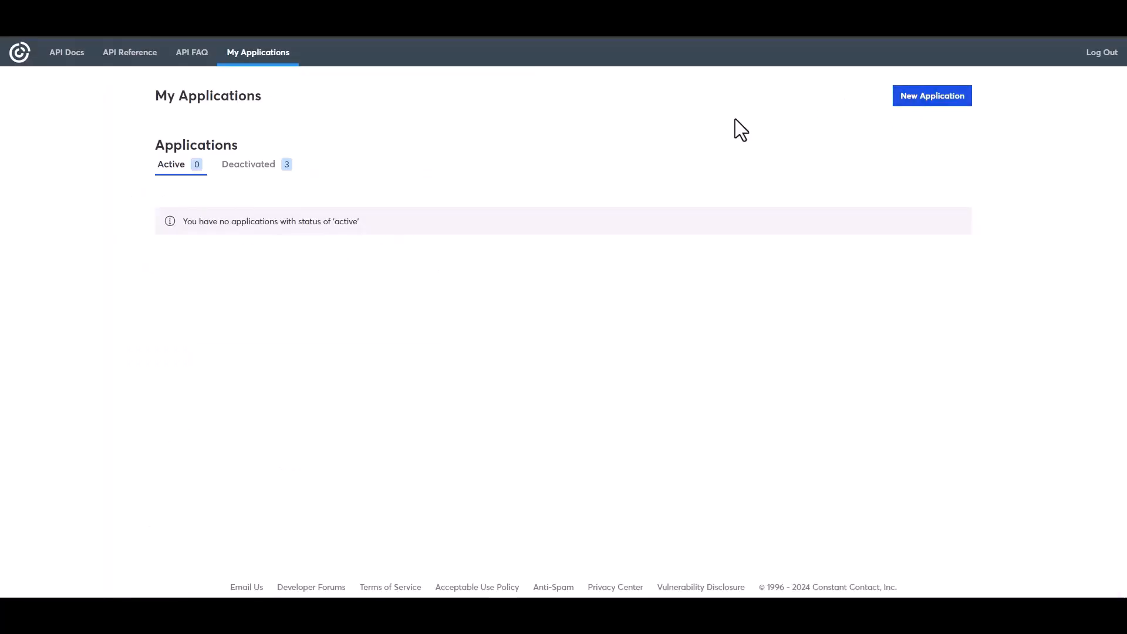
left_click(914, 100)
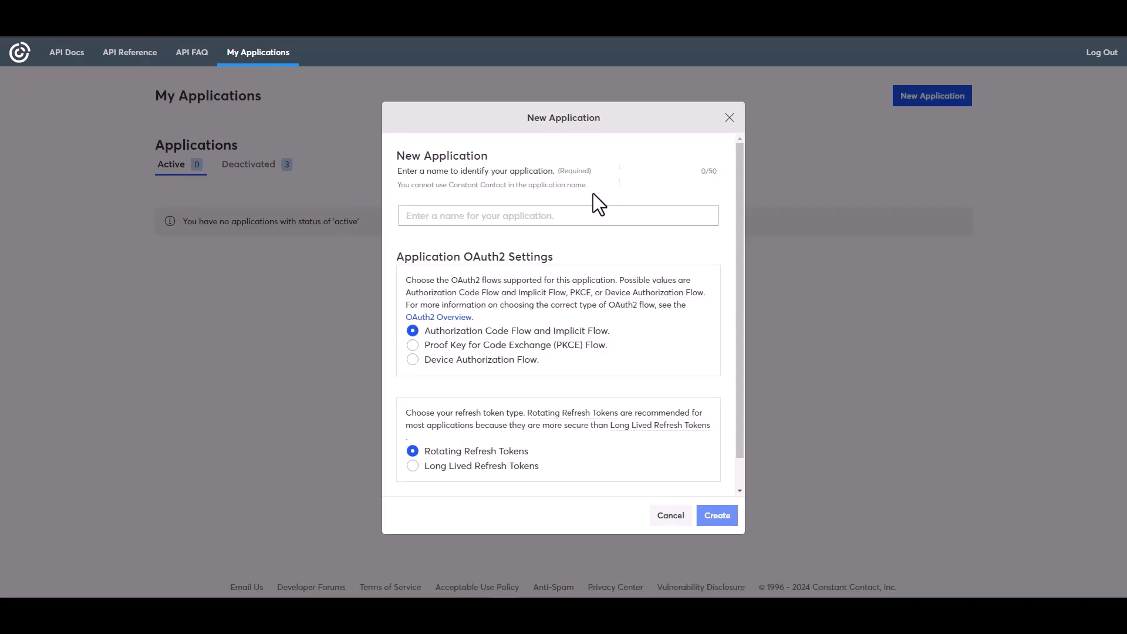
left_click(446, 217)
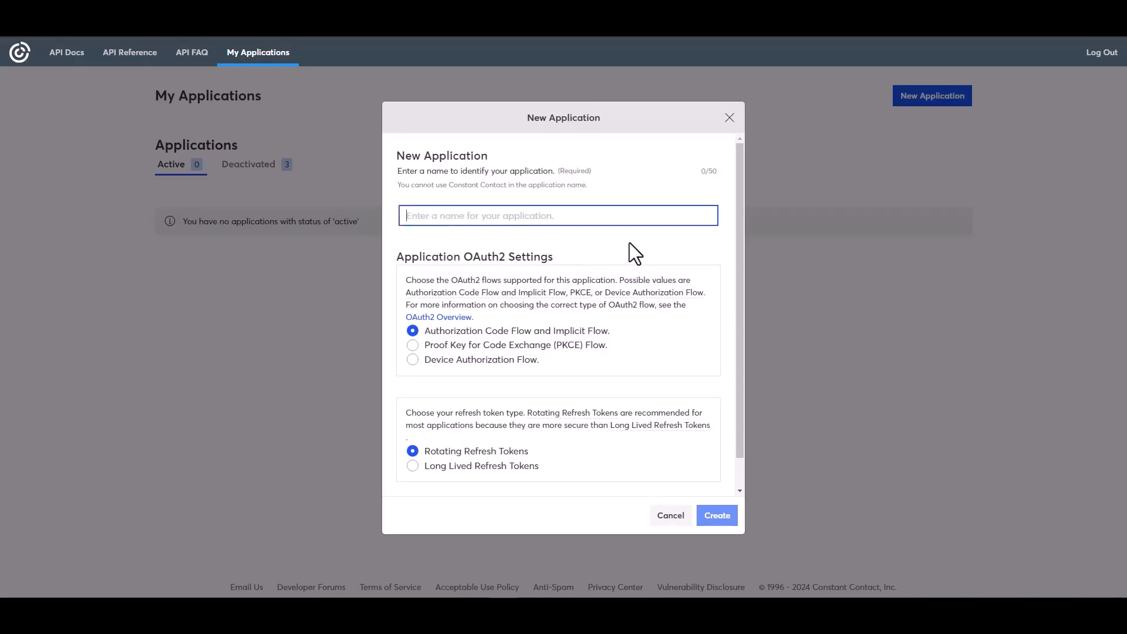
type("Bit")
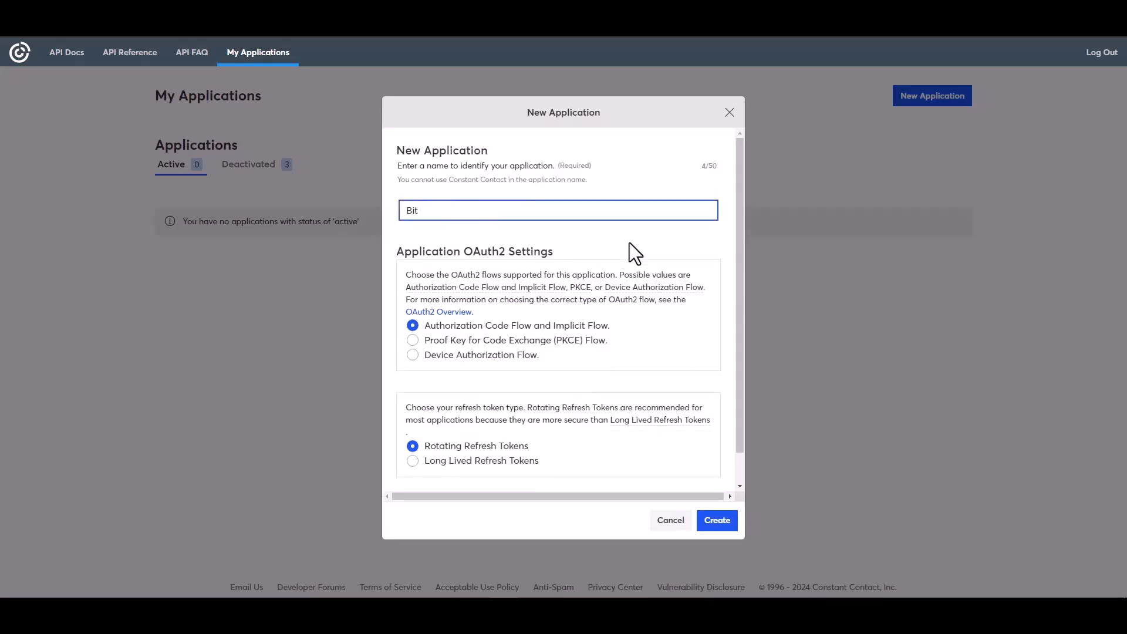
type(" Integrations")
left_click(467, 464)
left_click(717, 520)
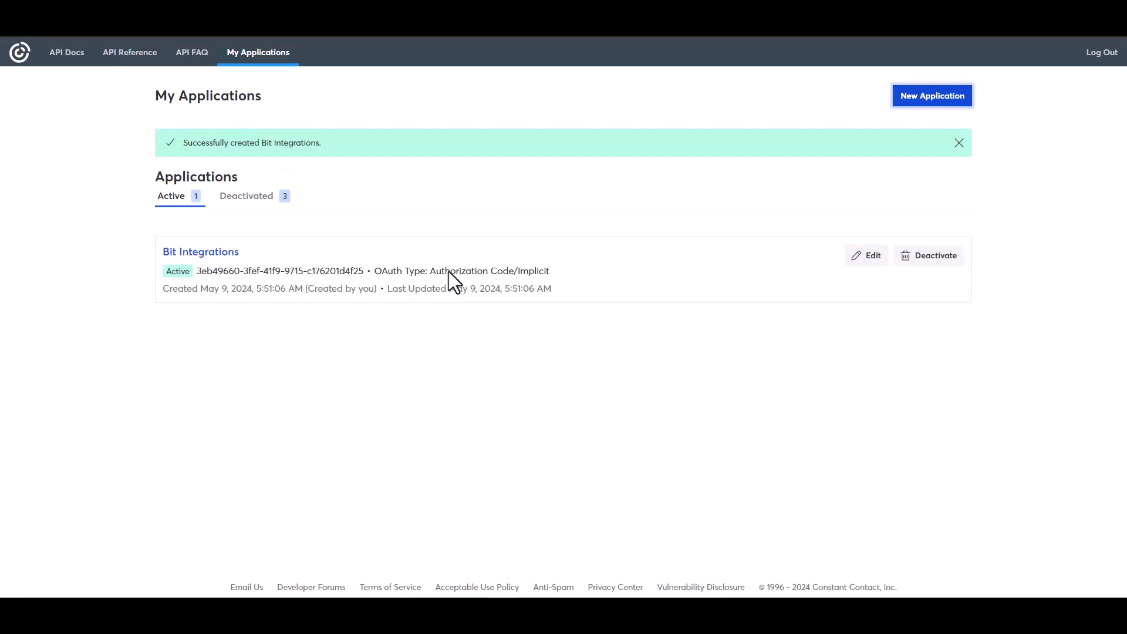
left_click(869, 256)
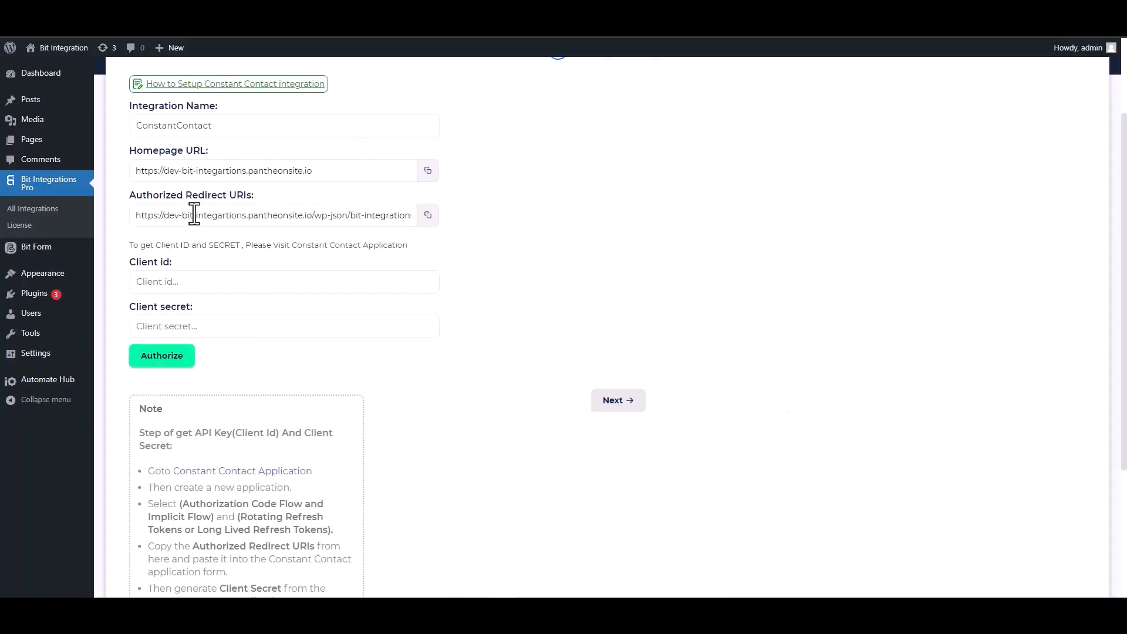
- Replace the app's localhost redirect URI with the Bit Integrations authorized redirect URI
left_click(431, 220)
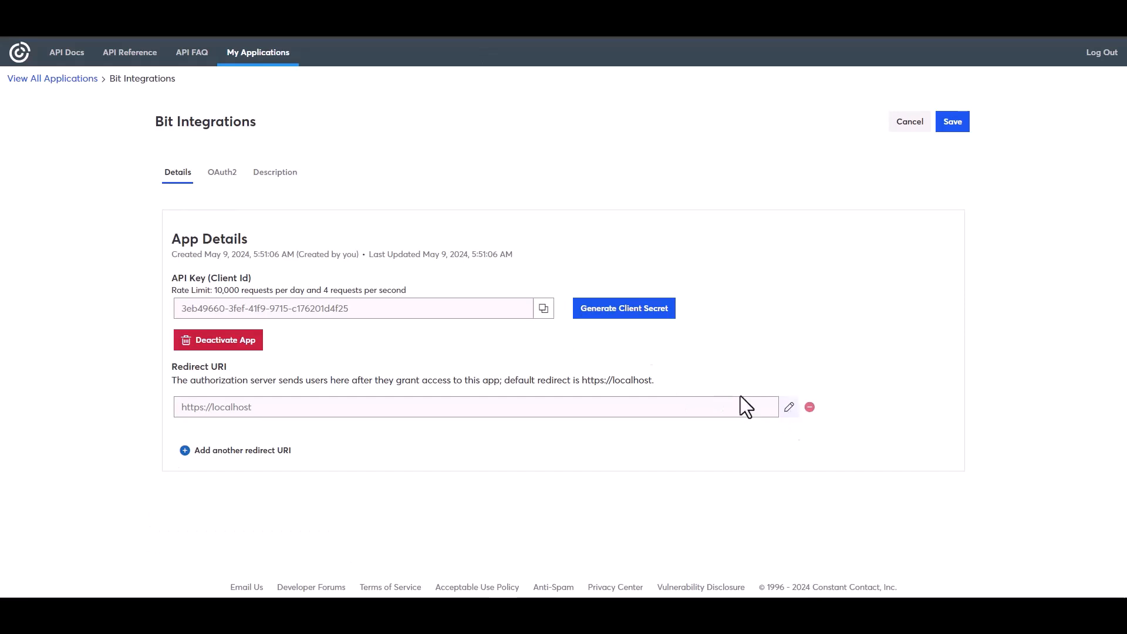
left_click(741, 397)
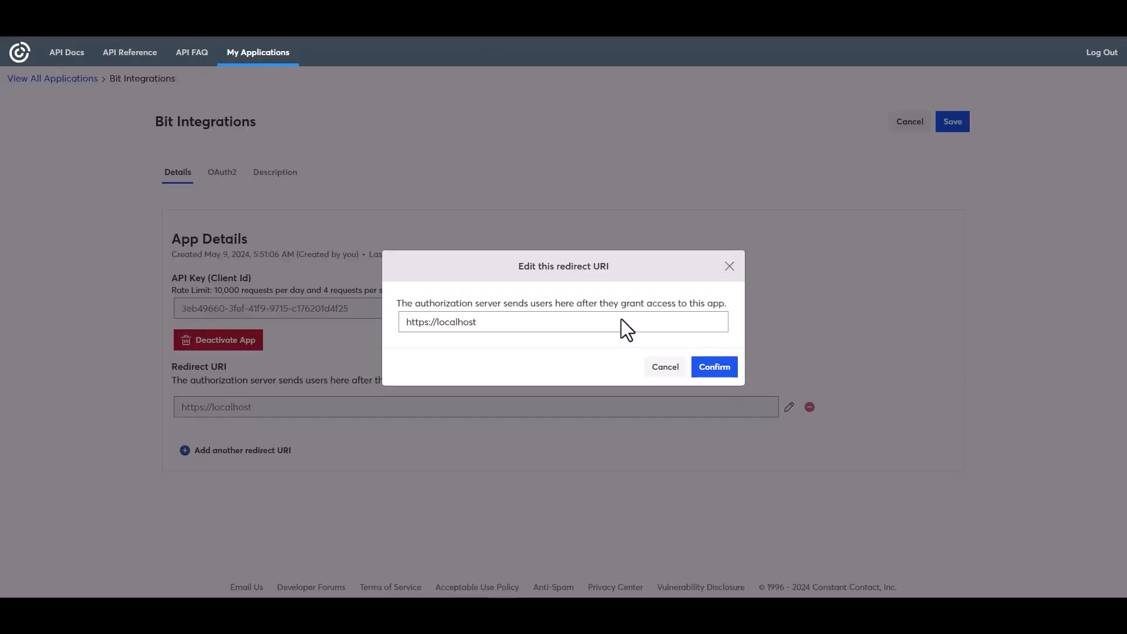
triple_click(477, 322)
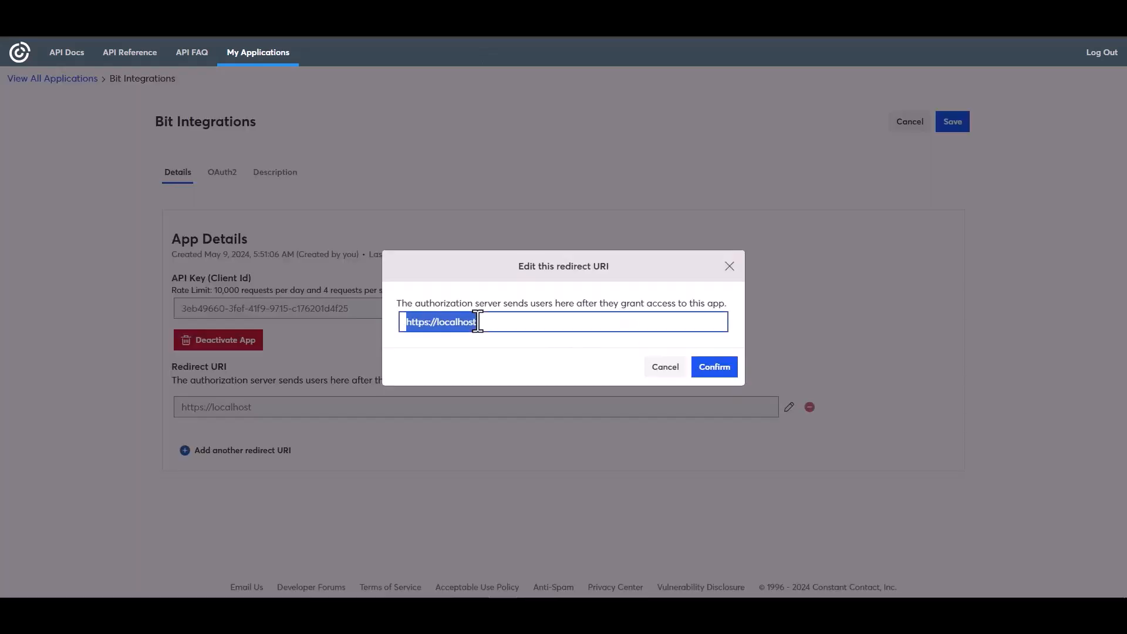
key("ctrl+v")
left_click(713, 369)
- Copy the app's API key into the Bit Integrations Client id field
left_click(543, 357)
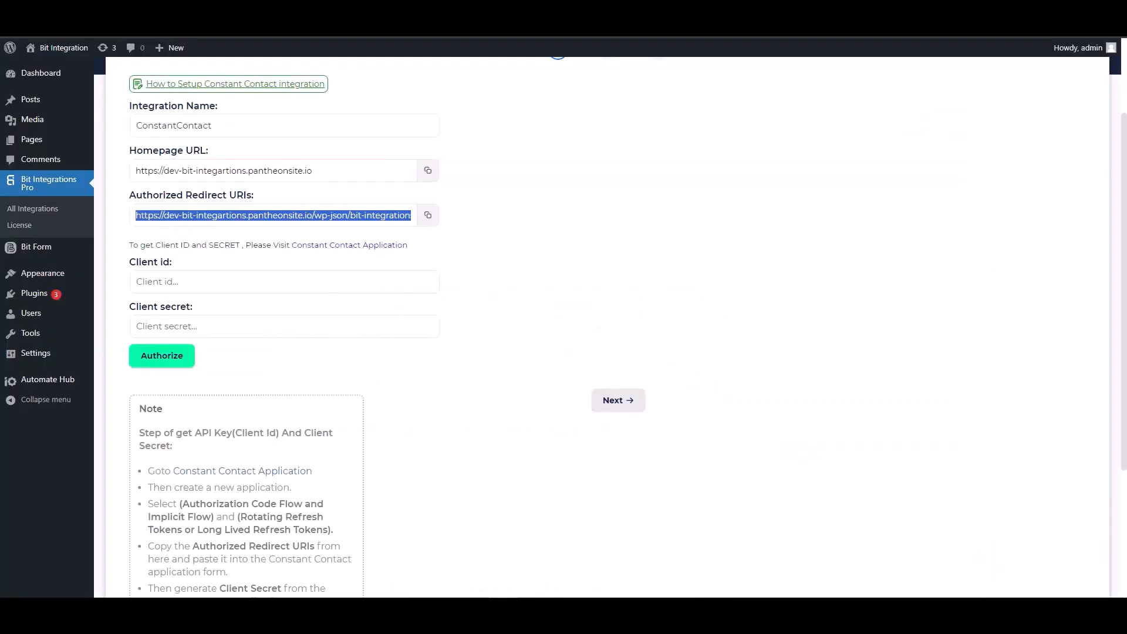
left_click(202, 282)
key("ctrl+v")
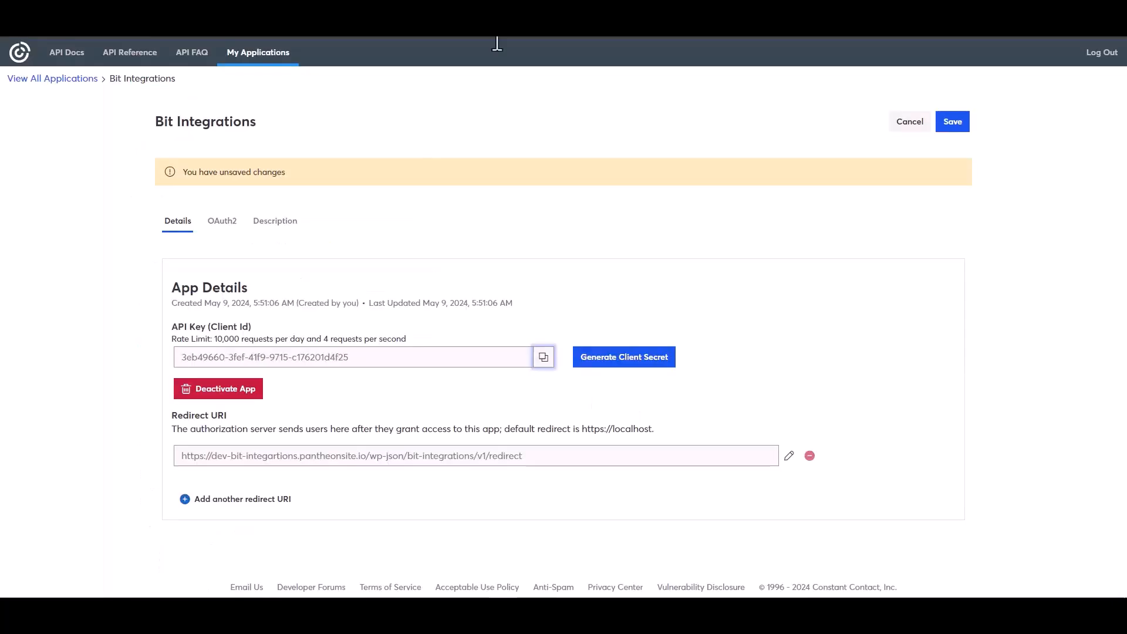
- Generate and copy a new client secret, then save the app
left_click(604, 359)
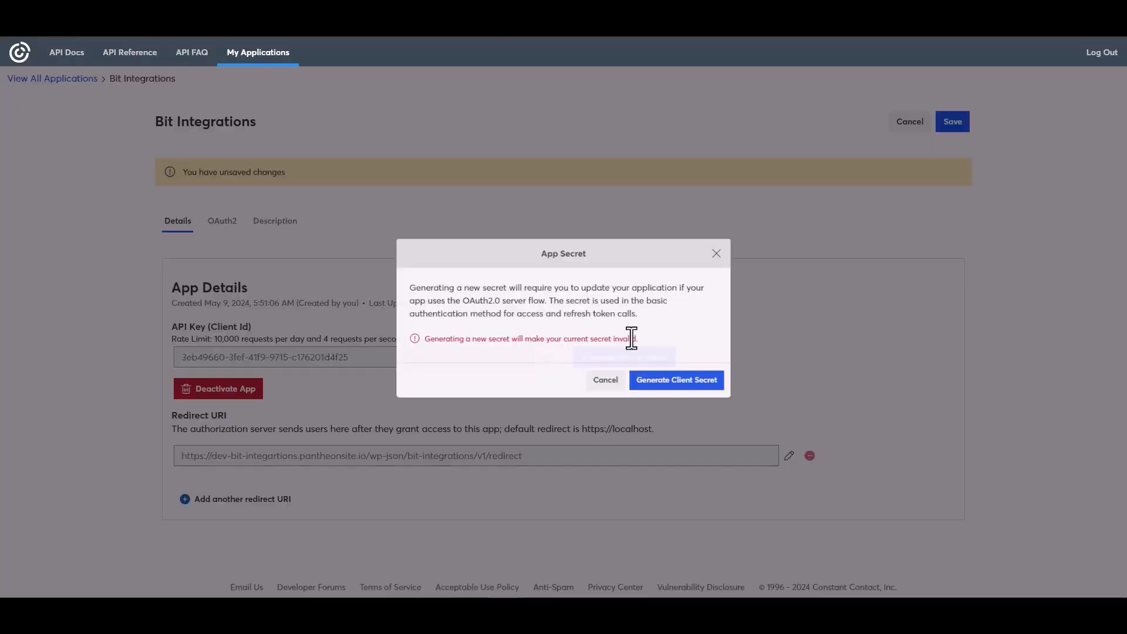
left_click(668, 390)
left_click(717, 316)
left_click(720, 382)
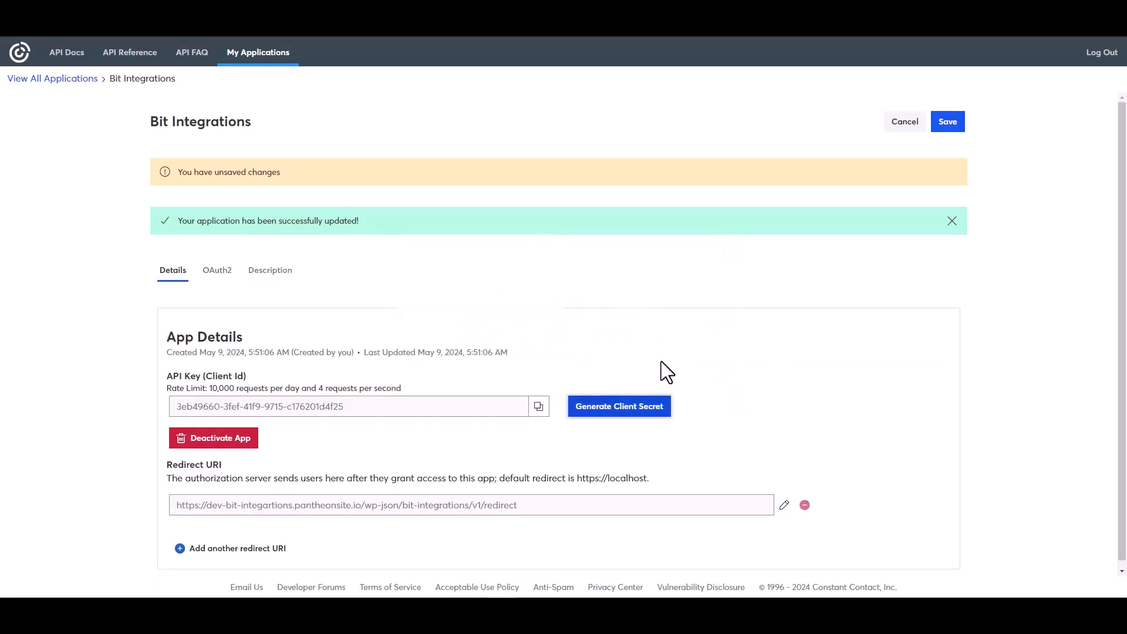
left_click(943, 124)
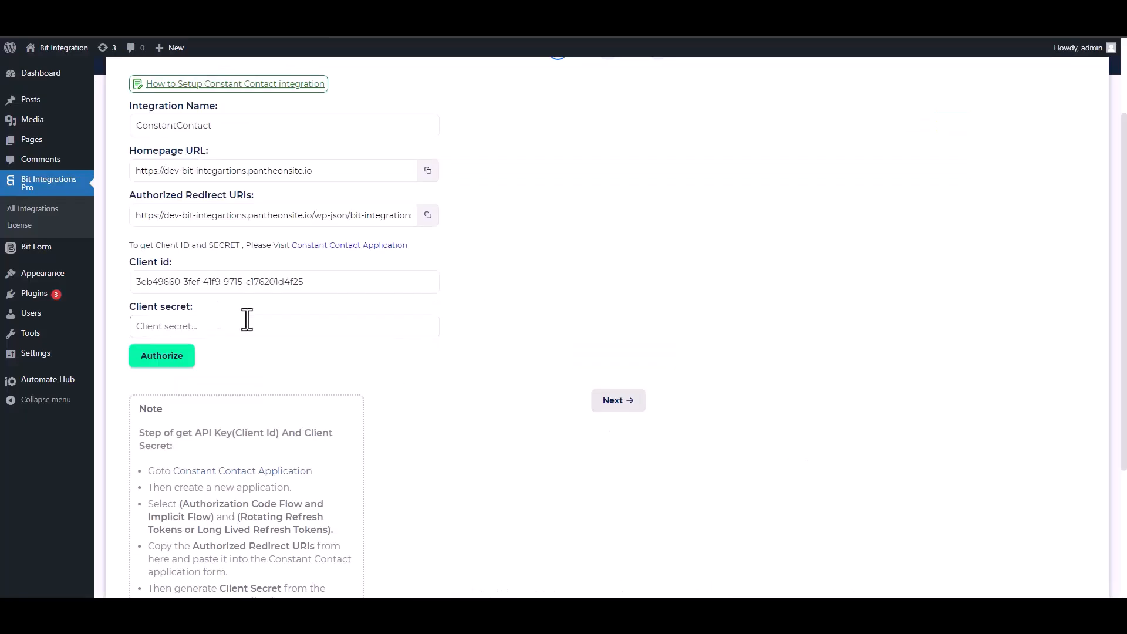
- Paste the client secret, authorize with Allow Access, and continue to the next step
left_click(227, 322)
key("ctrl+v")
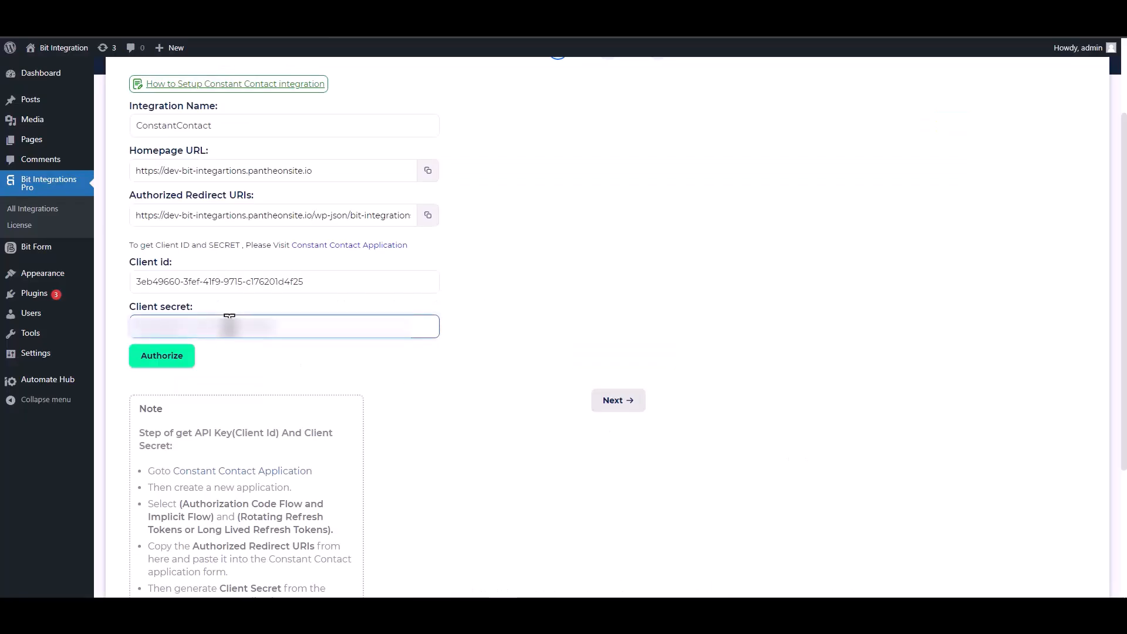
left_click(164, 364)
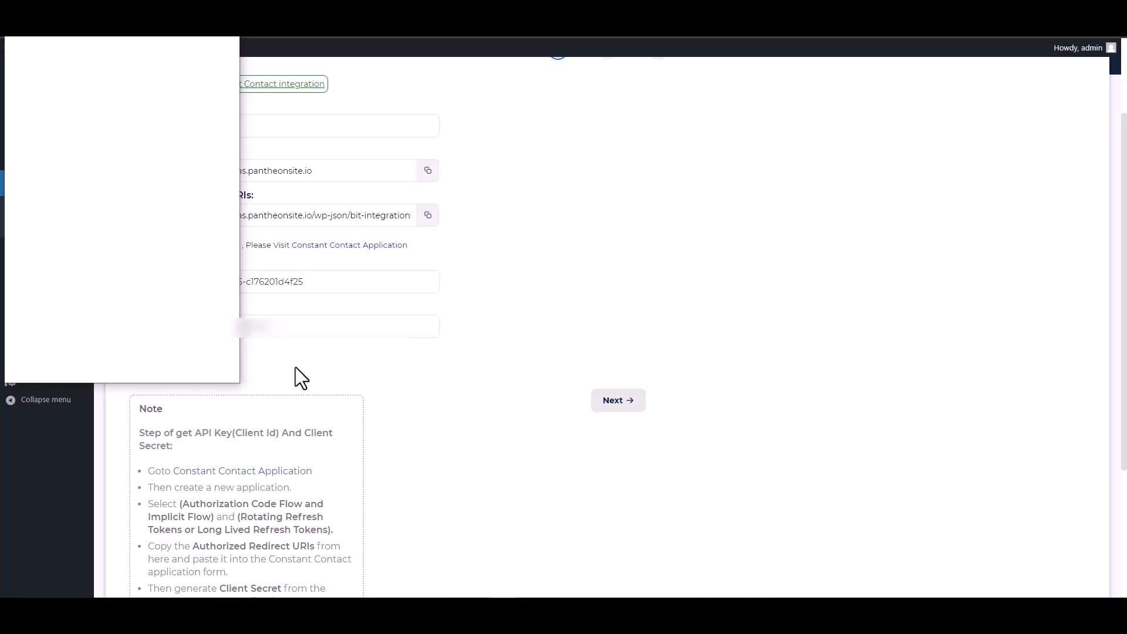
left_click(174, 265)
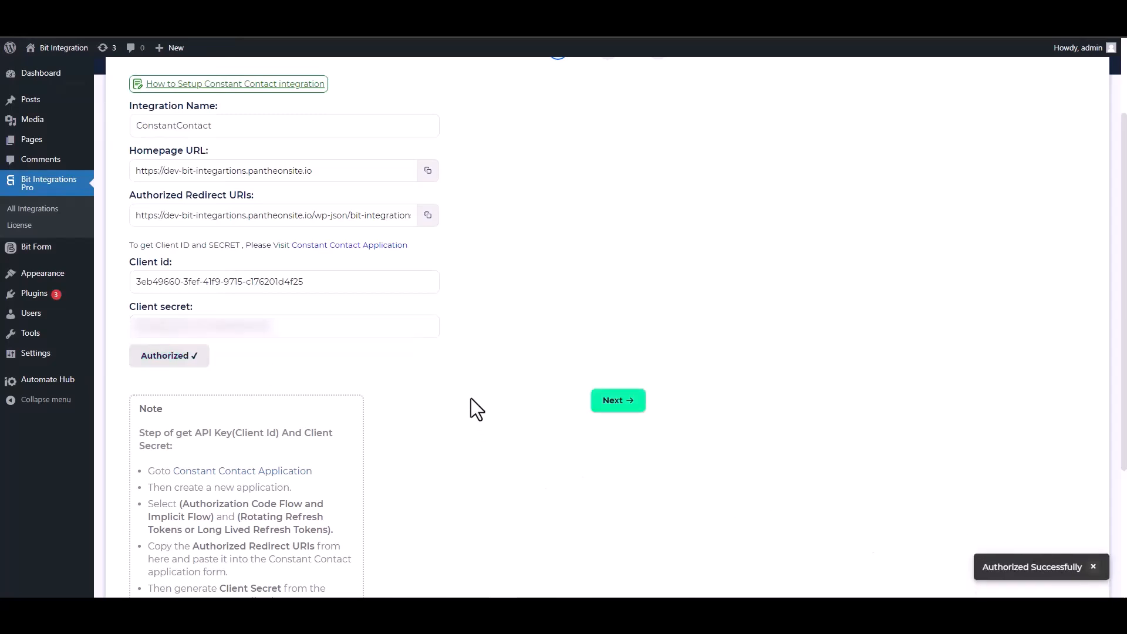
left_click(617, 401)
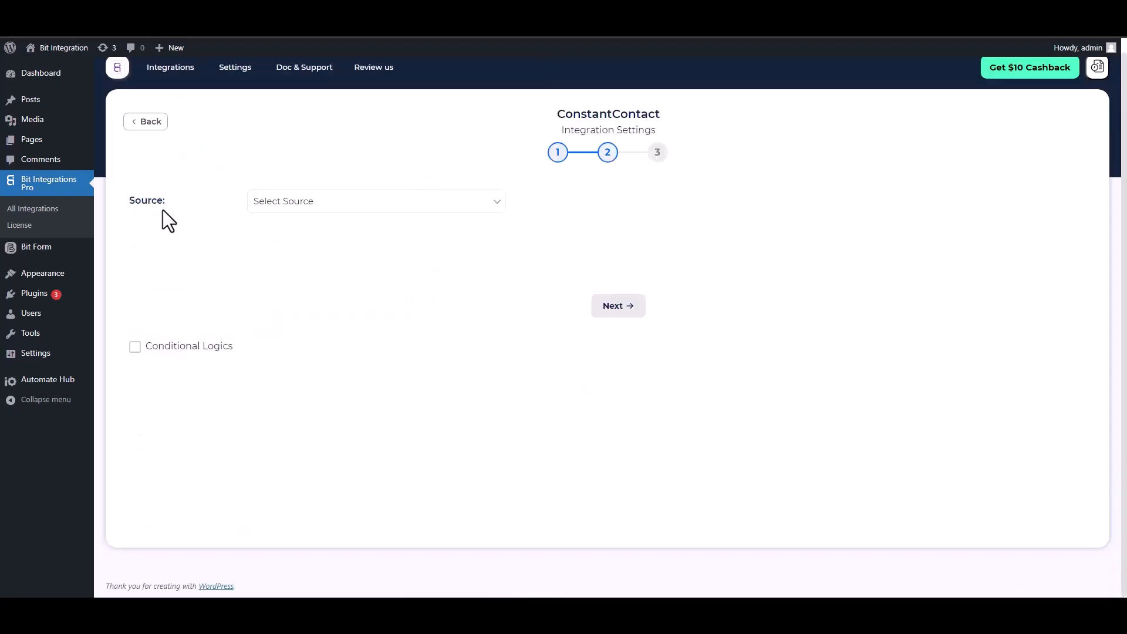
- Set the source to Contact and map the Email and First Name fields
left_click(326, 206)
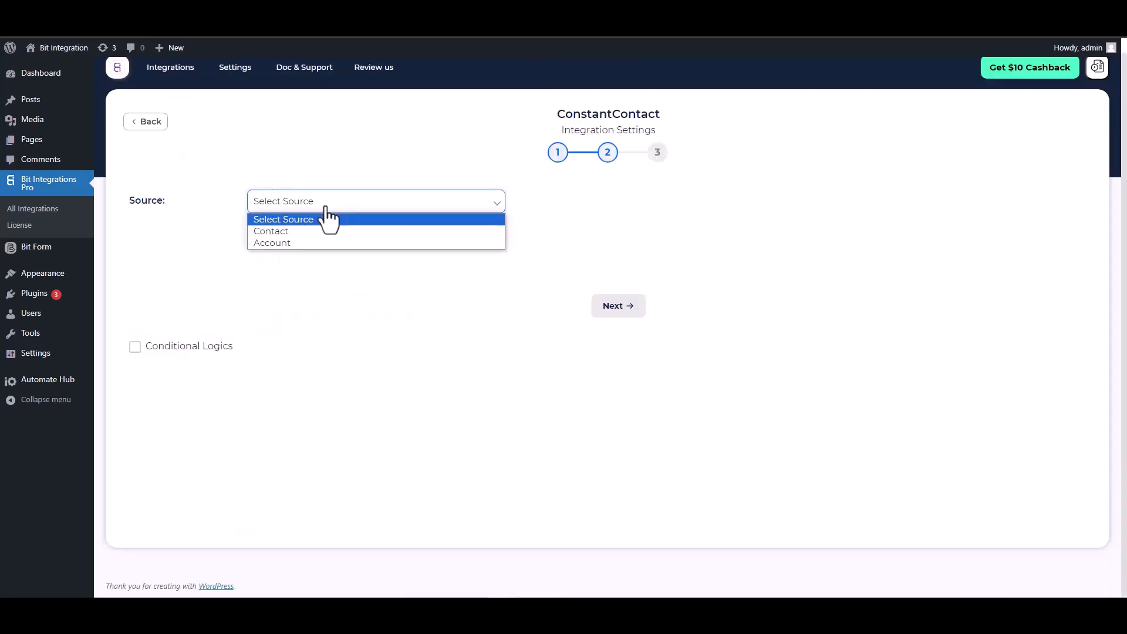
left_click(283, 233)
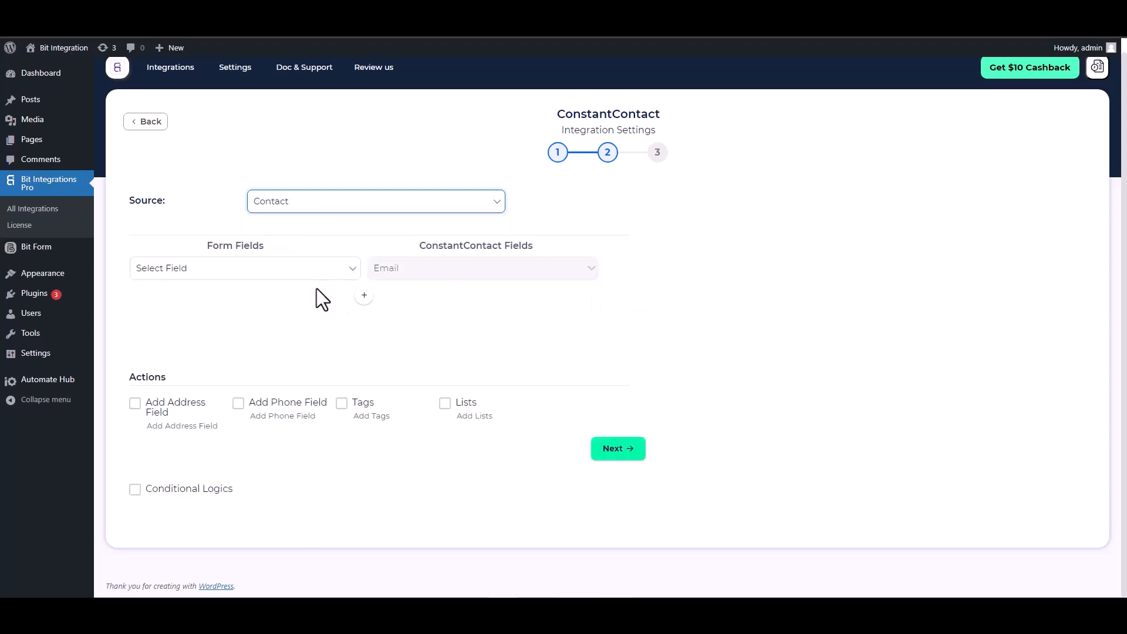
left_click(322, 271)
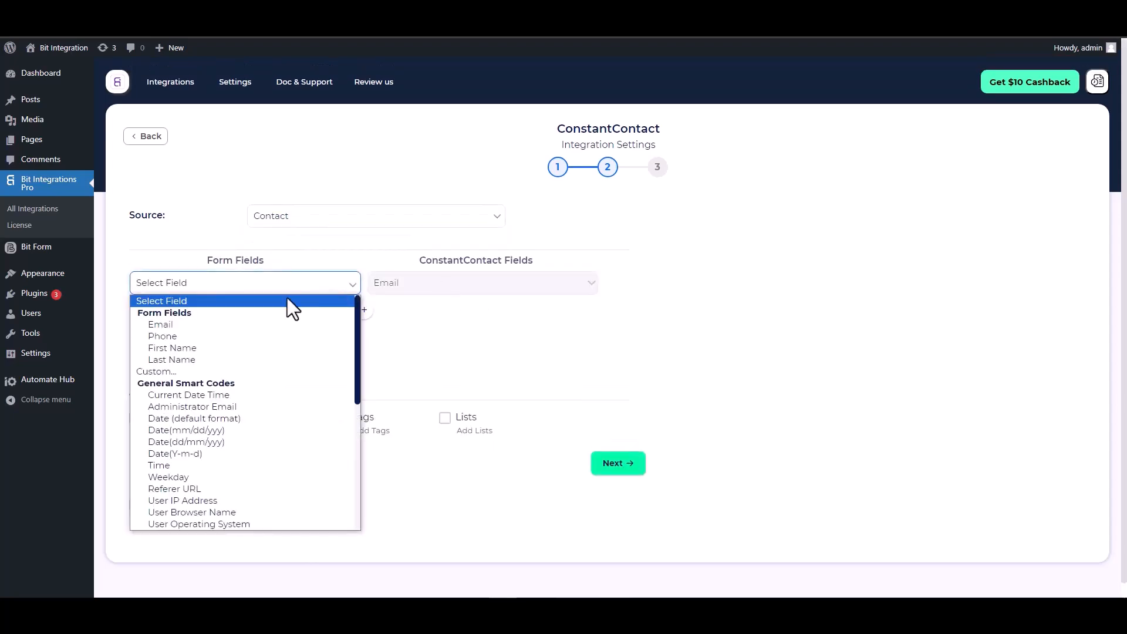
left_click(208, 326)
left_click(364, 309)
left_click(395, 313)
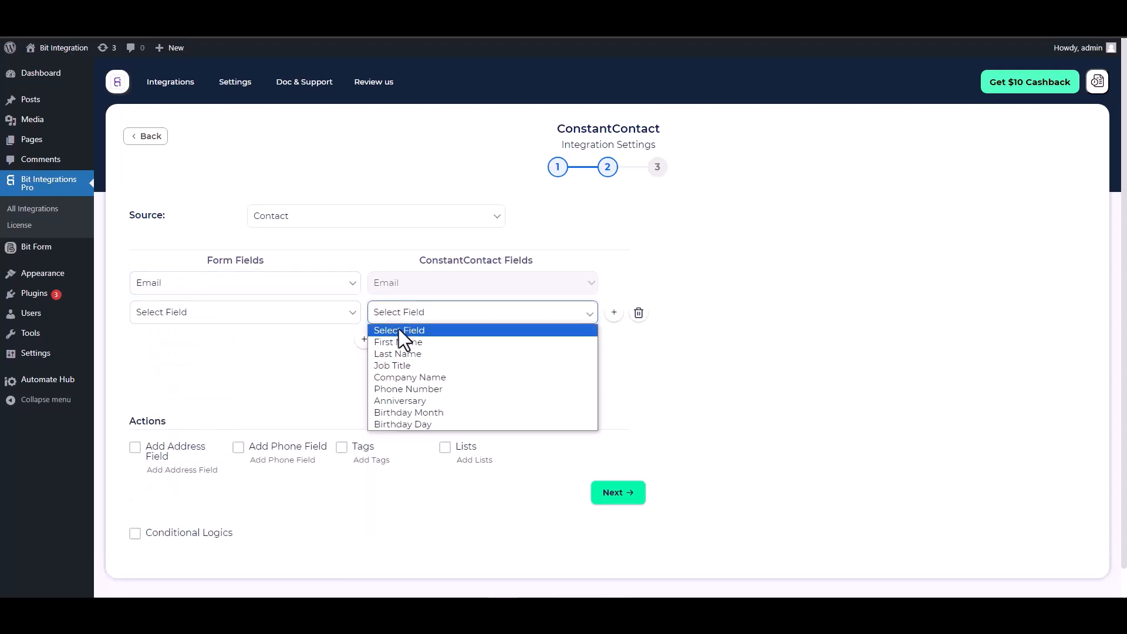
left_click(393, 342)
left_click(295, 322)
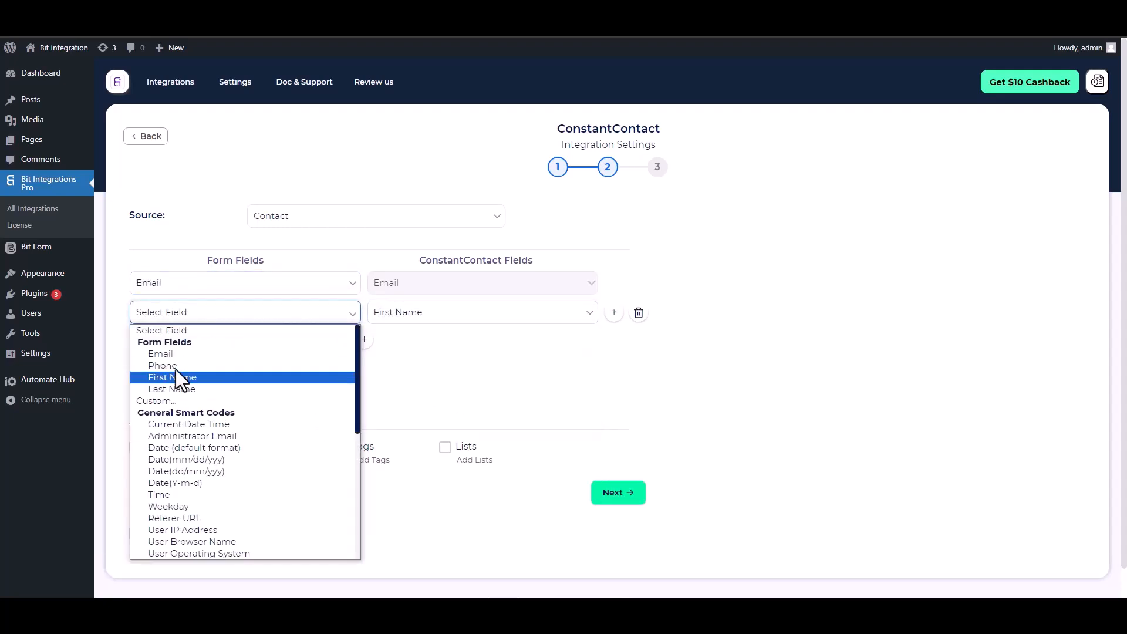
left_click(176, 372)
- Map Last Name to Last Name and Phone to Phone Number
left_click(364, 340)
left_click(395, 343)
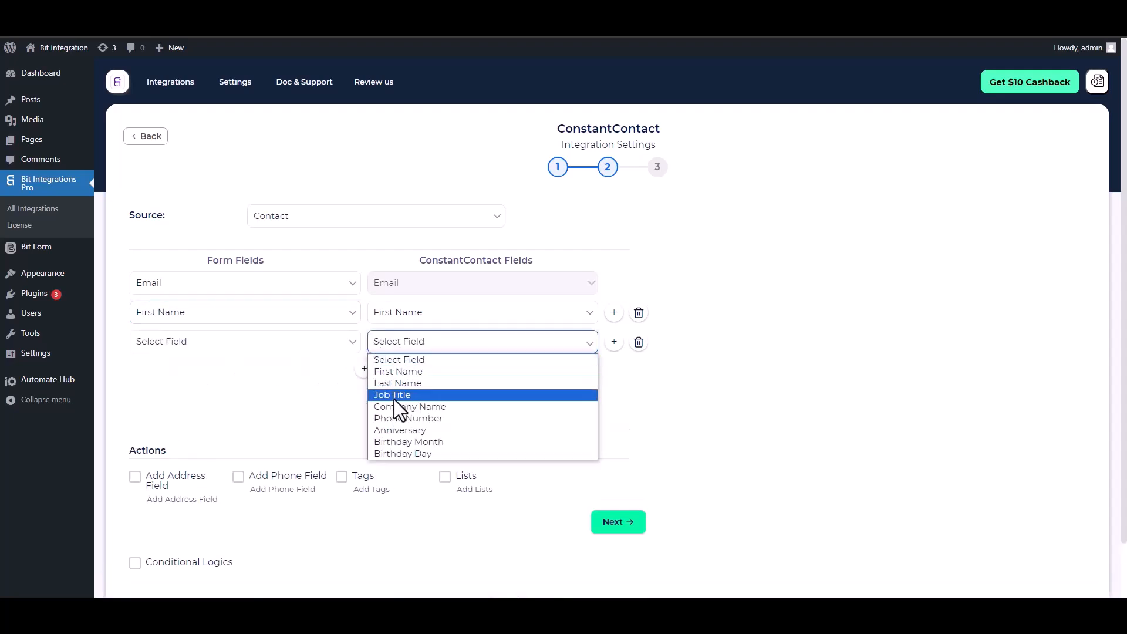
left_click(396, 390)
left_click(294, 343)
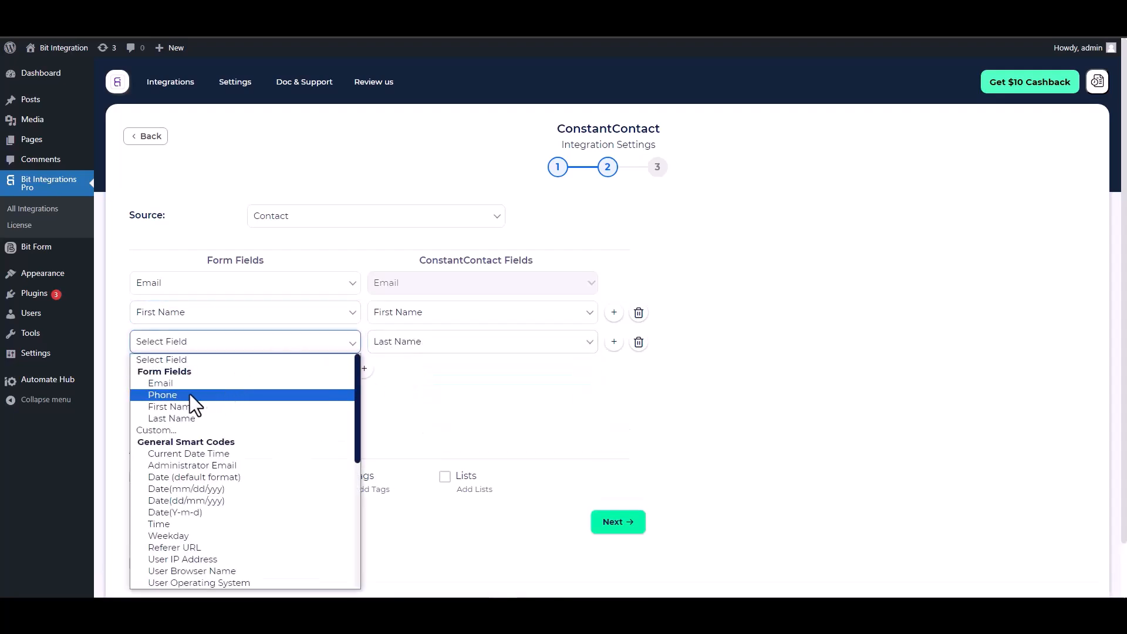
left_click(176, 418)
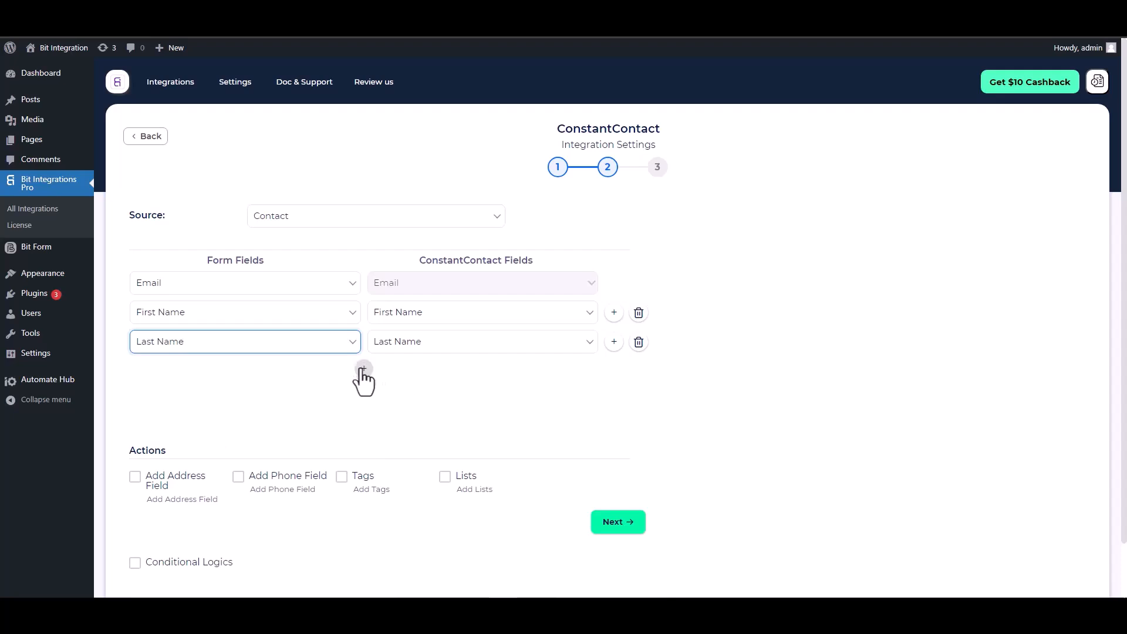
left_click(364, 369)
left_click(403, 371)
left_click(408, 450)
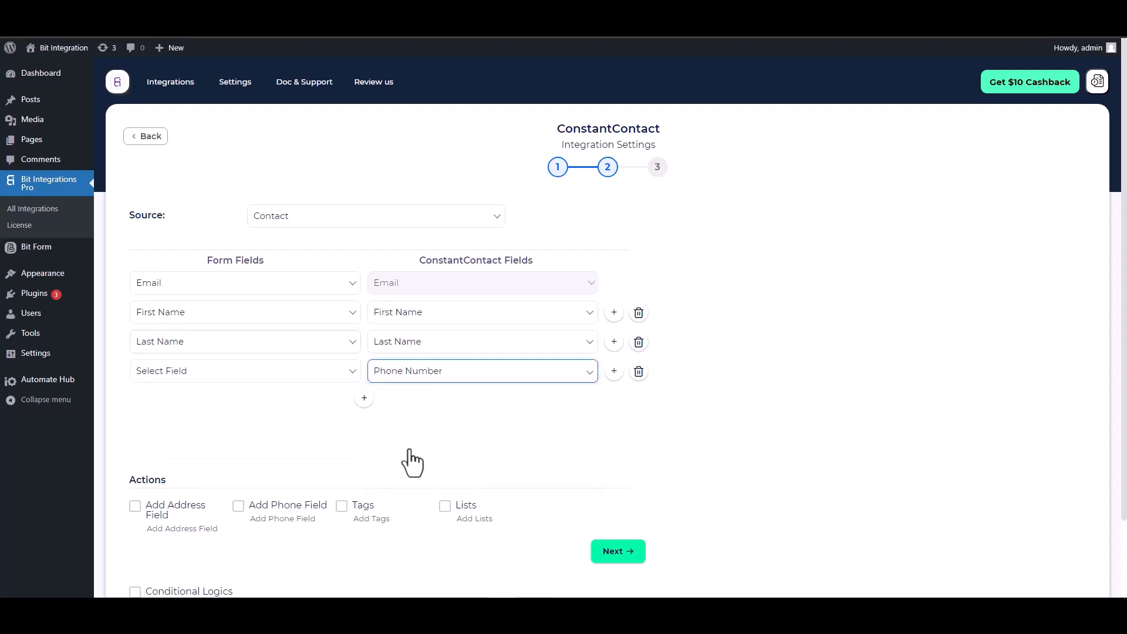
left_click(304, 376)
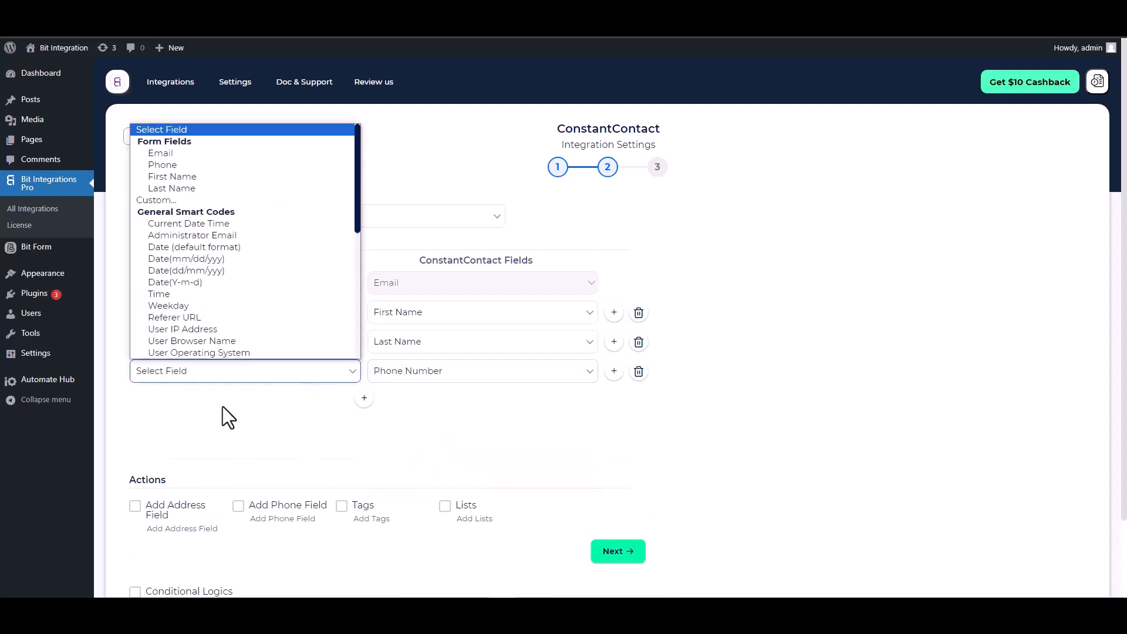
left_click(173, 165)
- Leave conditional logic off, then finish and save the integration
scroll(328, 390, "down", 1)
scroll(340, 392, "down", 1)
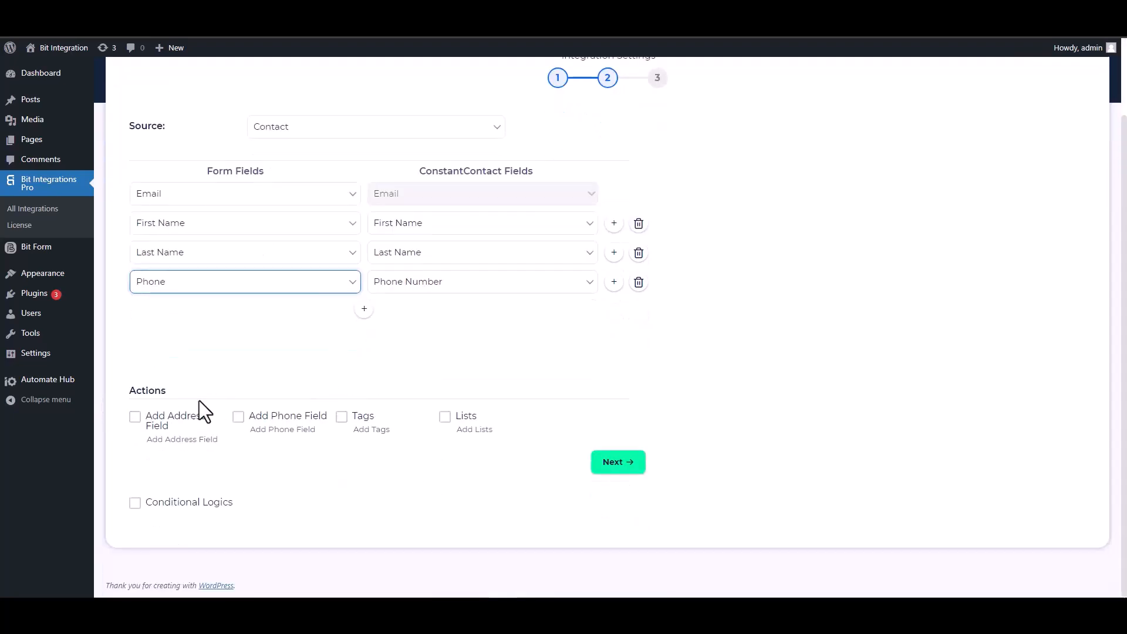
left_click_drag(170, 391, 128, 390)
left_click(214, 391)
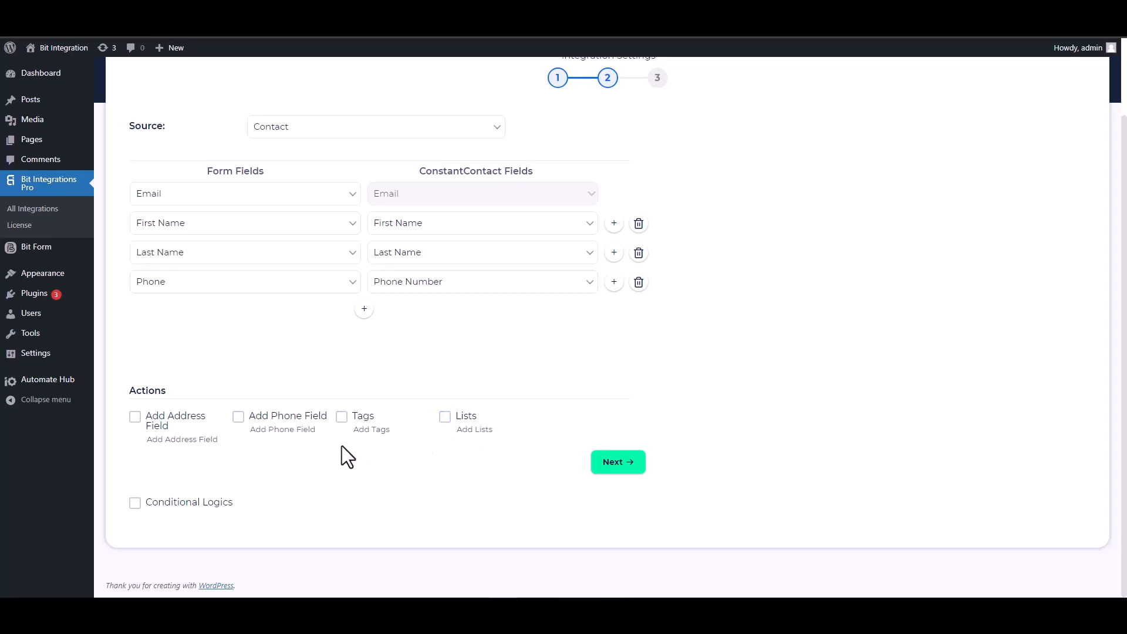
left_click(134, 502)
scroll(328, 432, "down", 2)
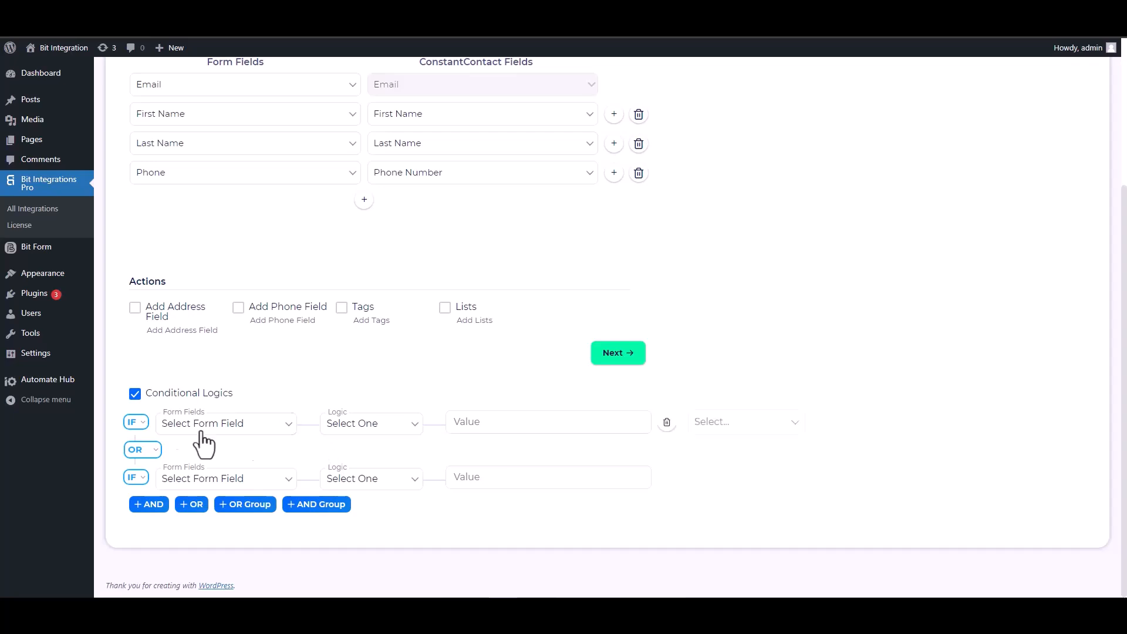
left_click(134, 394)
scroll(535, 492, "up", 1)
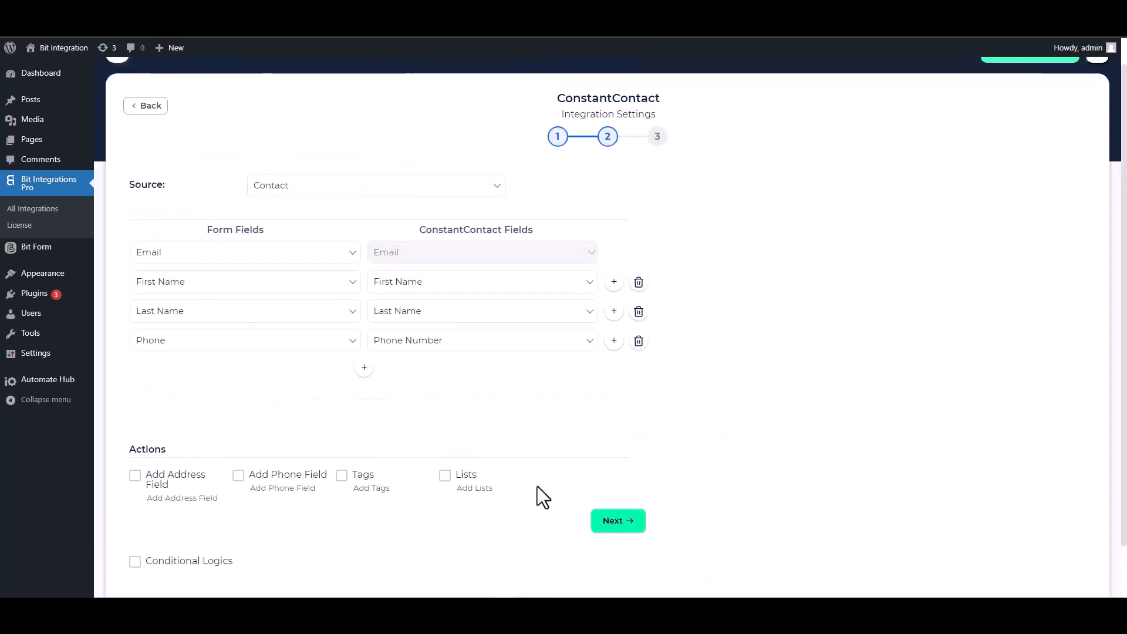
left_click(616, 522)
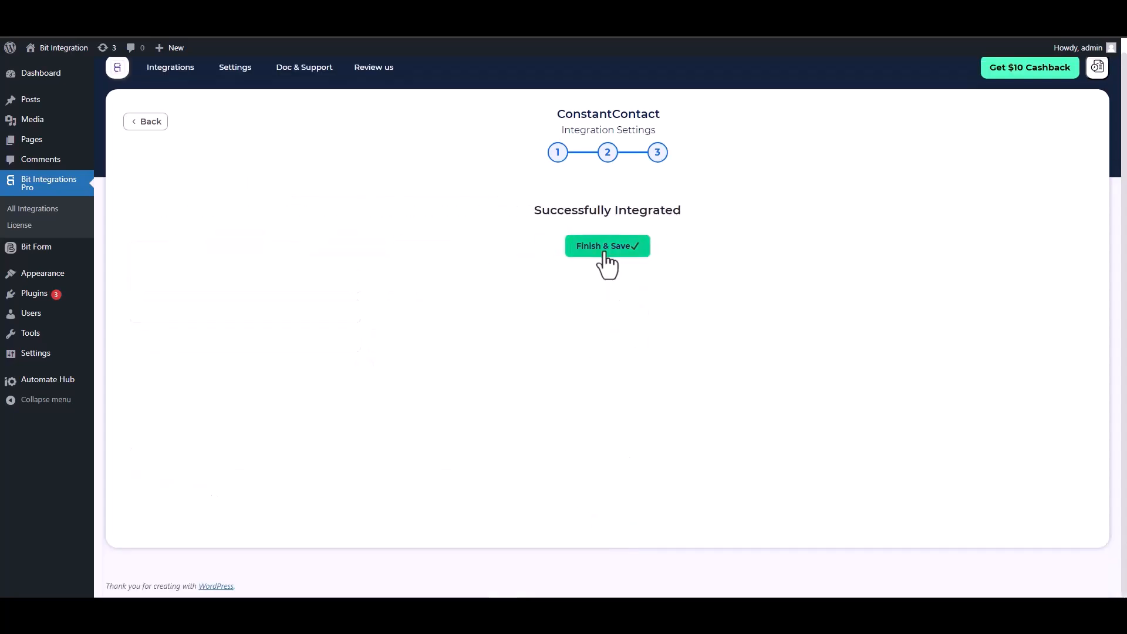
left_click(607, 247)
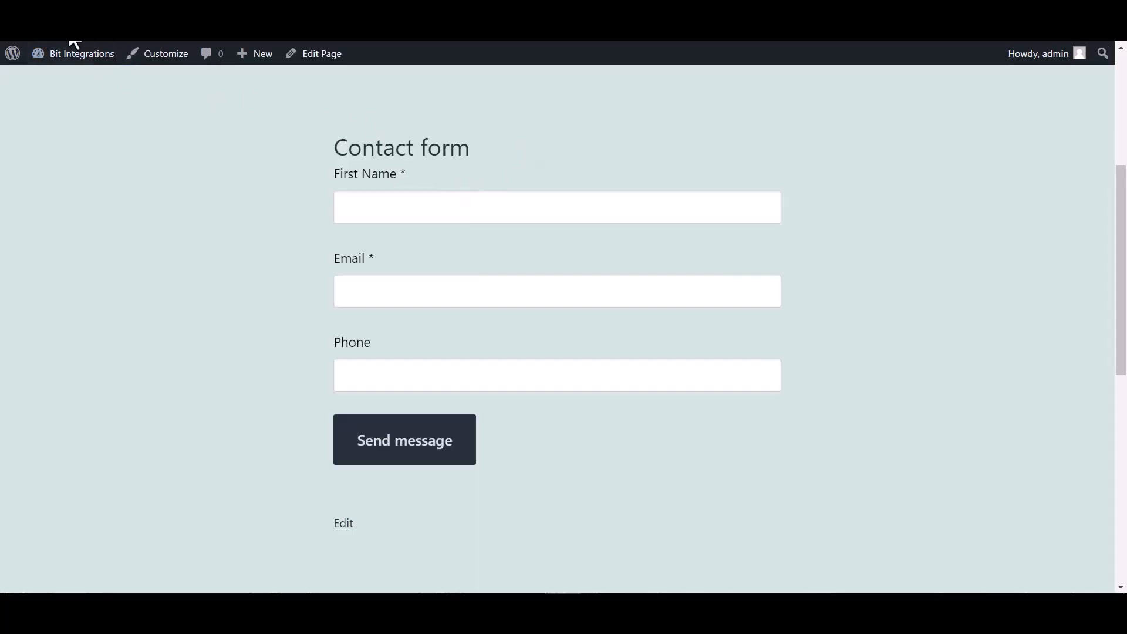
- Send the Contact form with first name 'Bit Integrations', a test e-mail address and phone number
left_click(373, 212)
type("Bit Integrations")
left_click(375, 294)
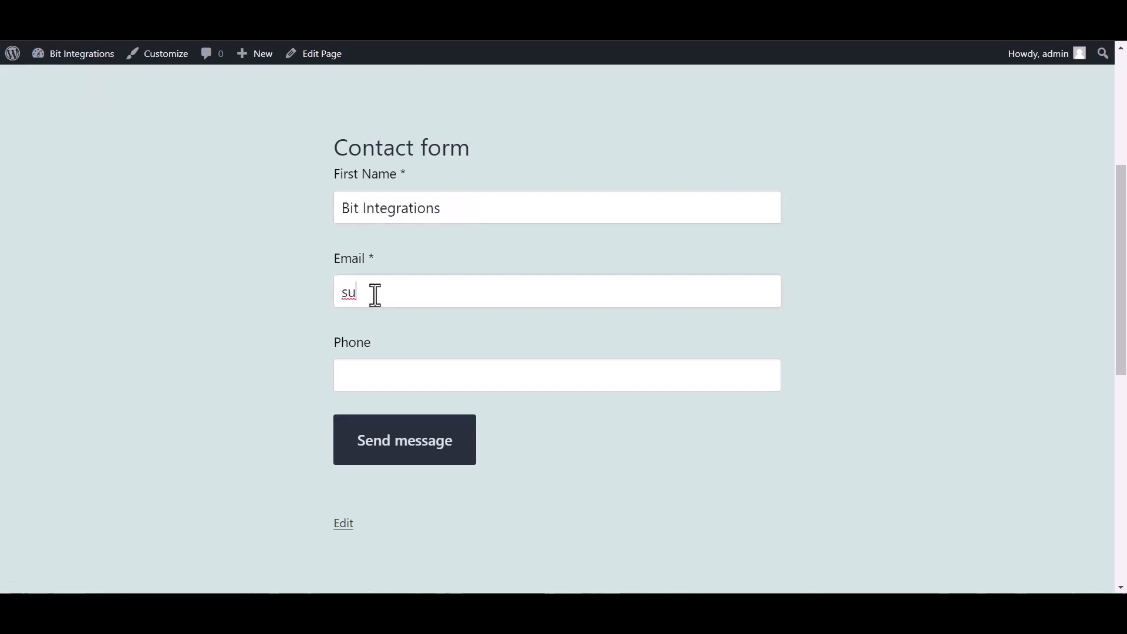
key("ctrl+plus")
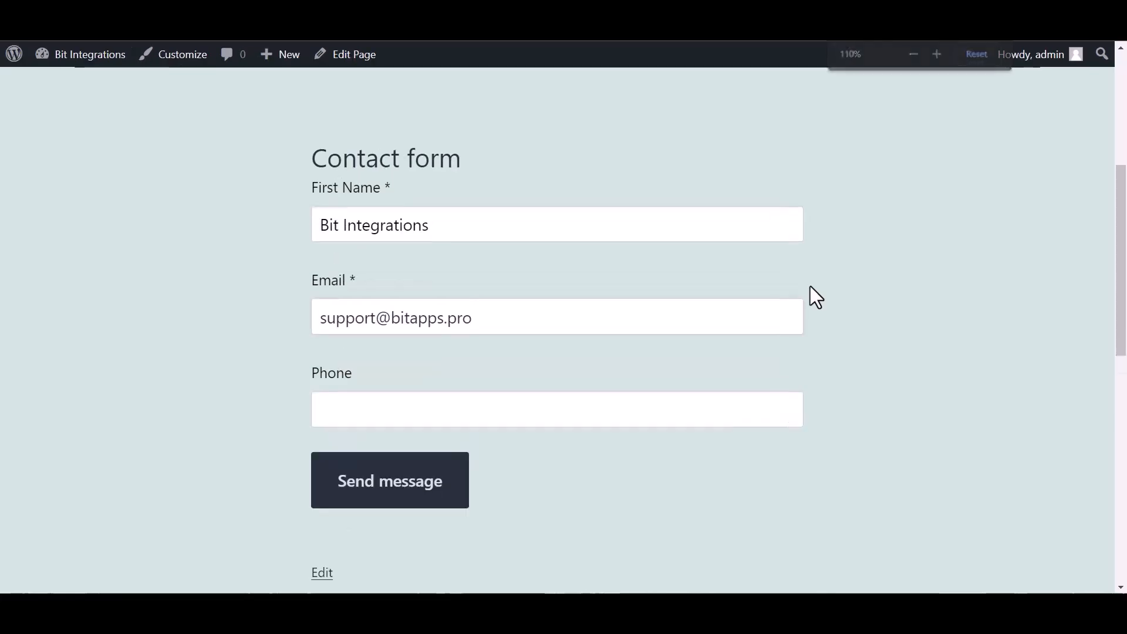
left_click(437, 416)
type("444555666")
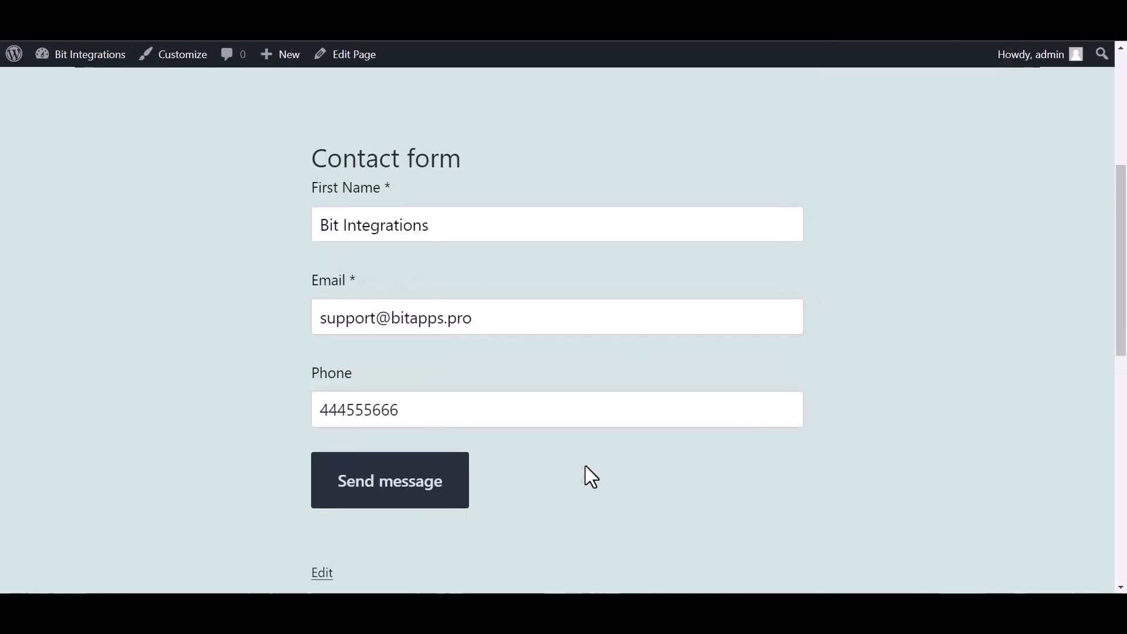
left_click(468, 500)
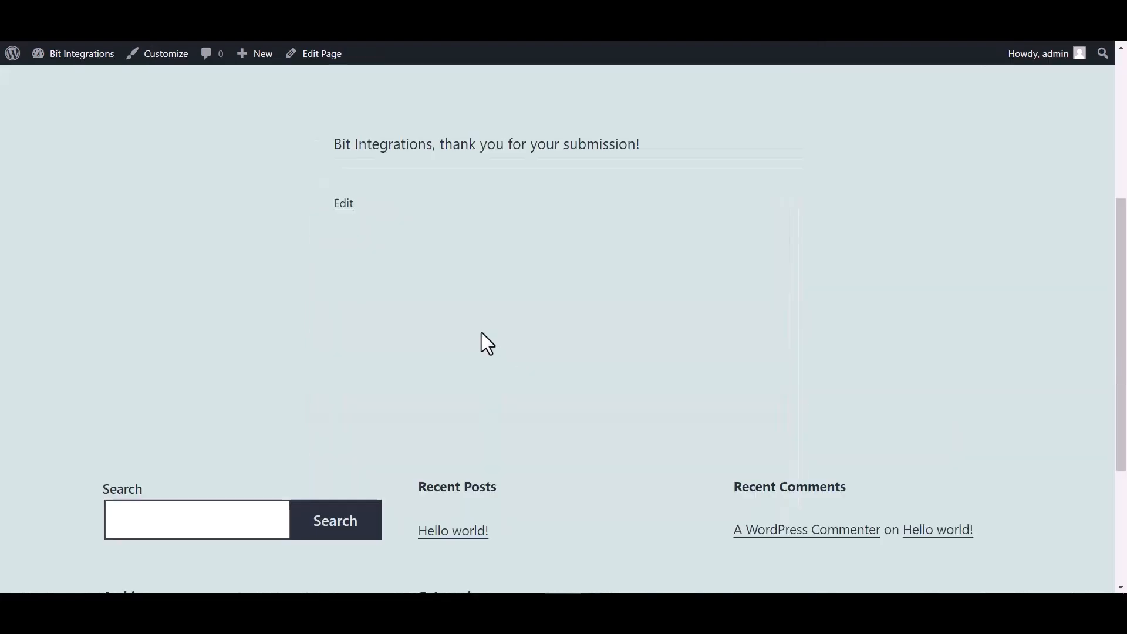
left_click_drag(668, 144, 440, 151)
- Open the new subscriber's Contact details and check it was added by API with first and last names filled
left_click(492, 264)
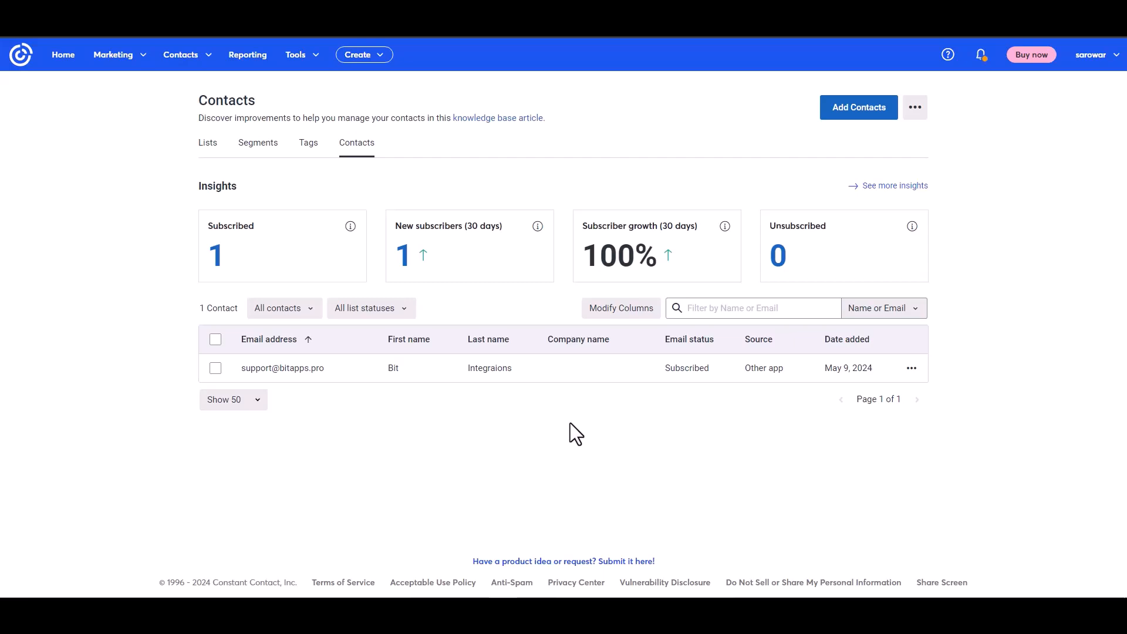
left_click(289, 367)
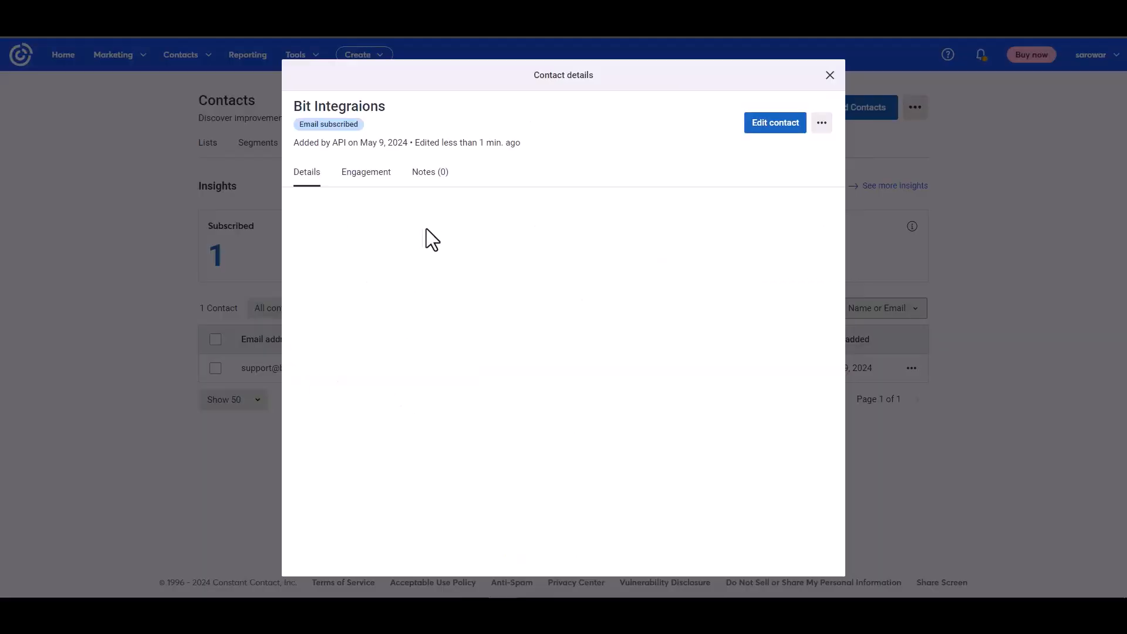
left_click_drag(295, 142, 359, 140)
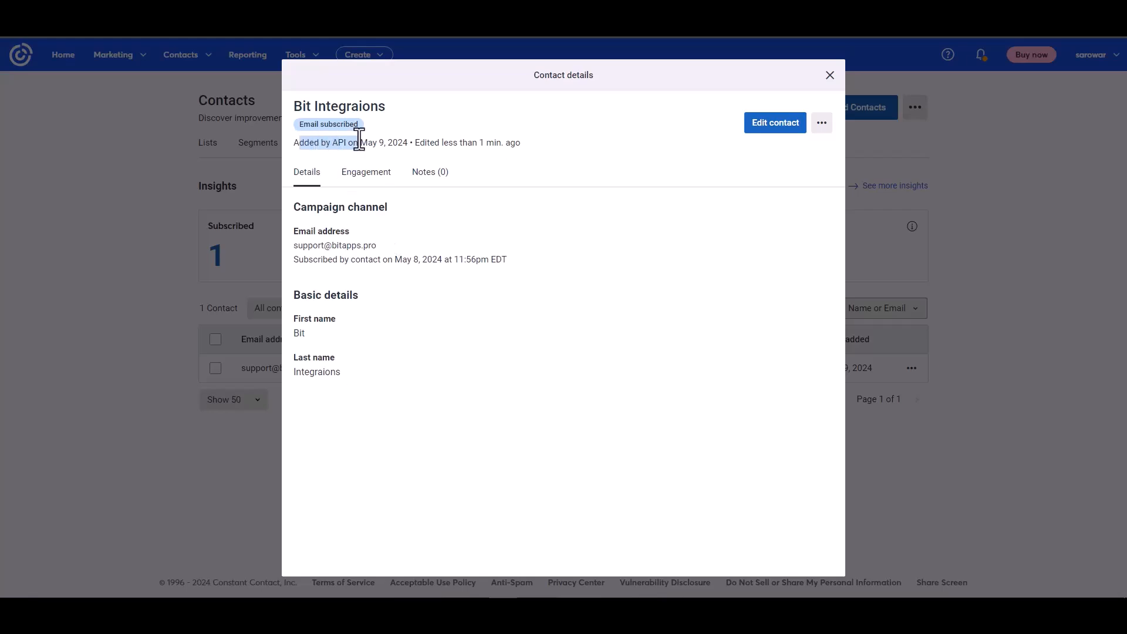
left_click(437, 279)
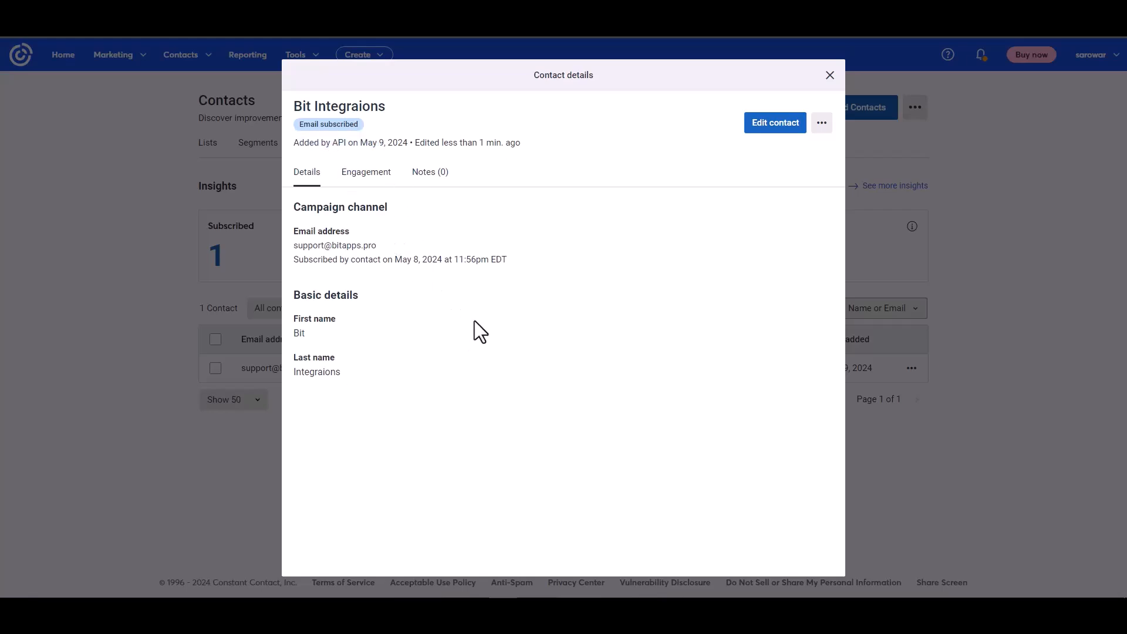